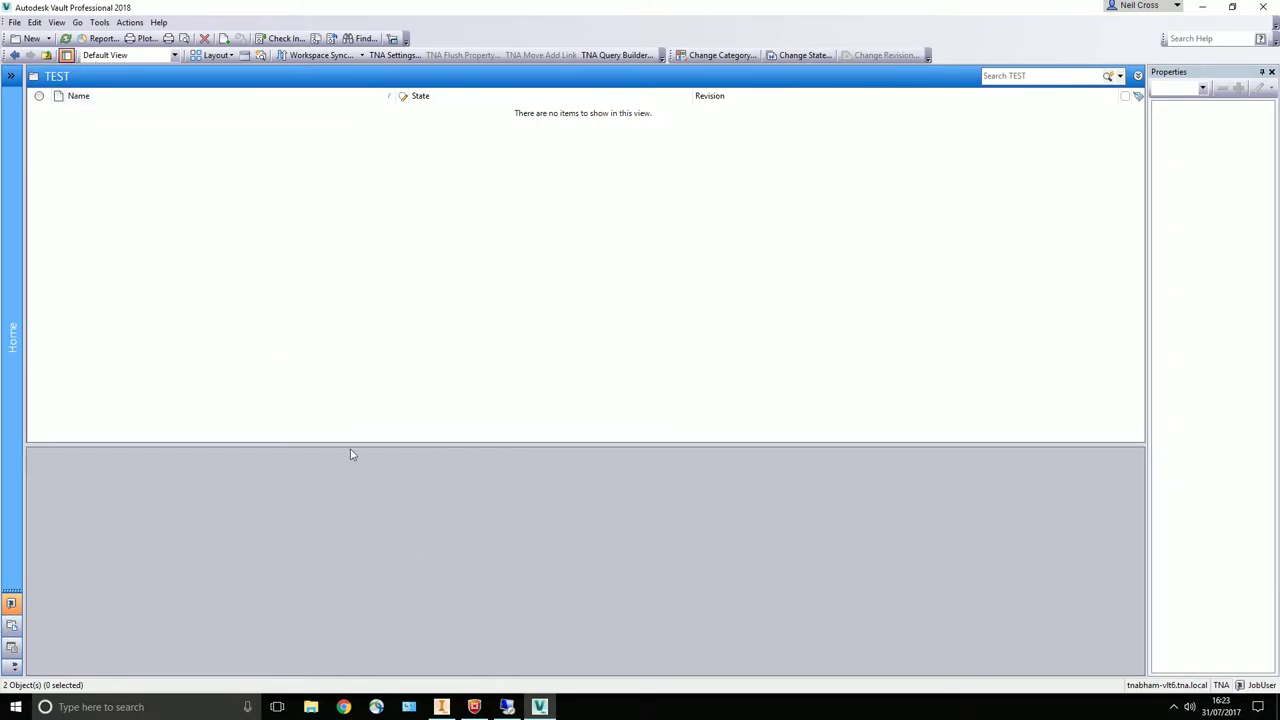
Compare the Inventor and Vault sessions on the local computer with those in the remote desktop session
left_click(441, 707)
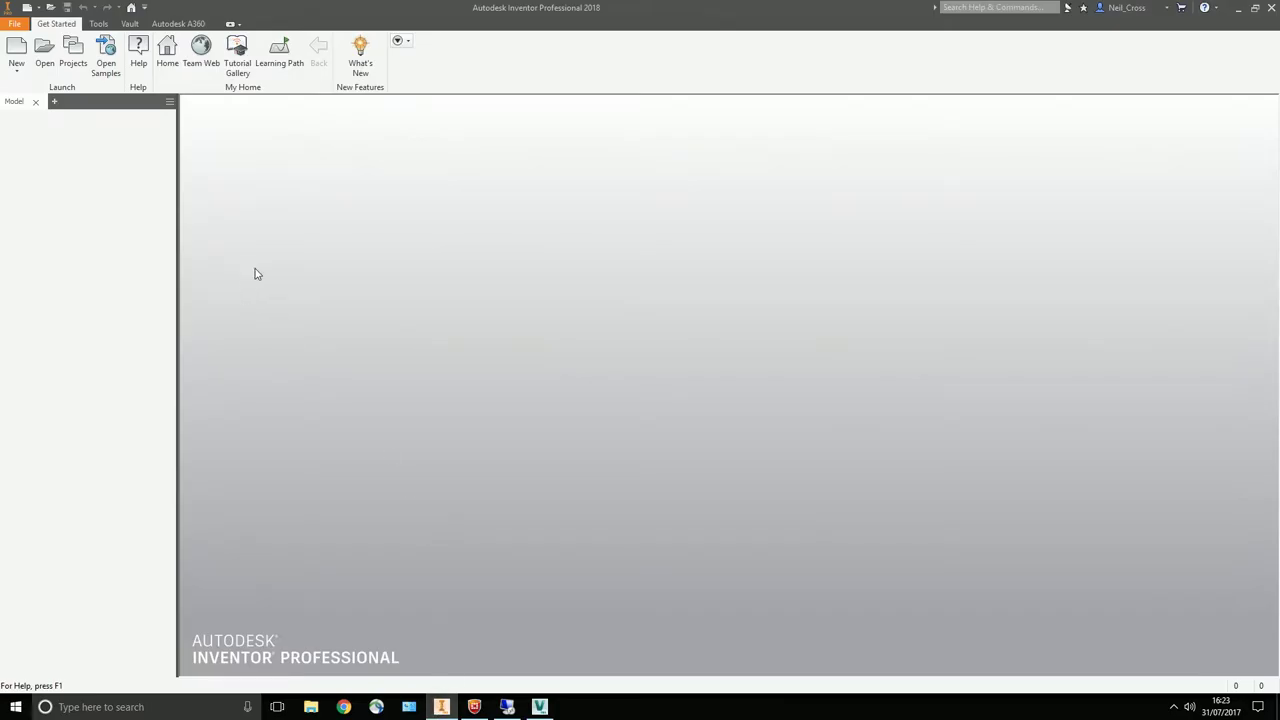
left_click(507, 707)
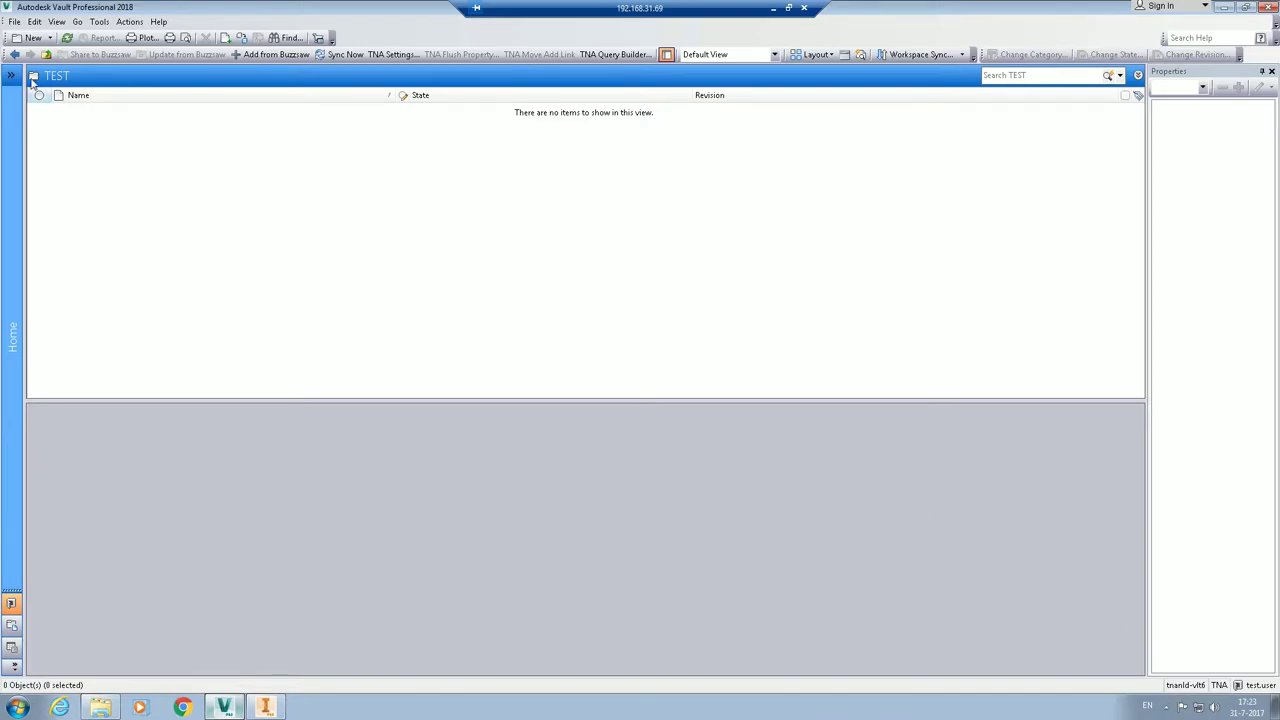
left_click(262, 708)
left_click(226, 707)
left_click(775, 12)
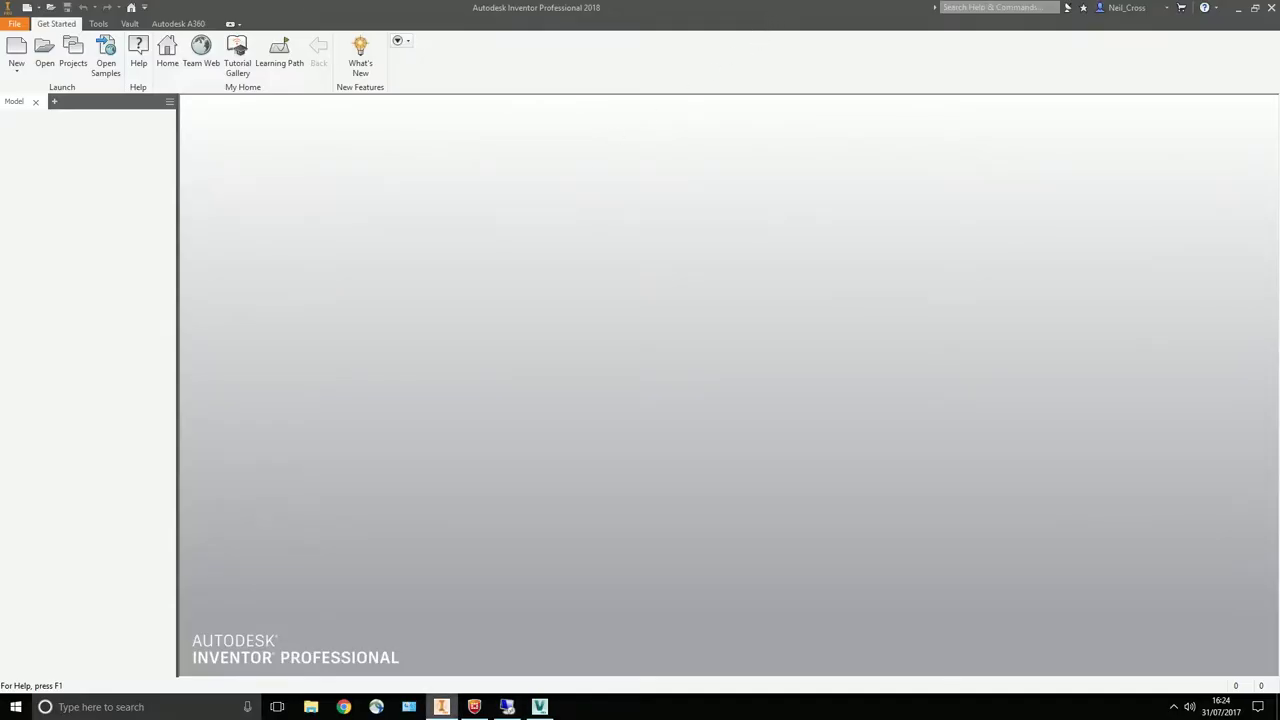
In the local Vault client, create a folder named "Sub Folder" inside the TEST folder
left_click(540, 707)
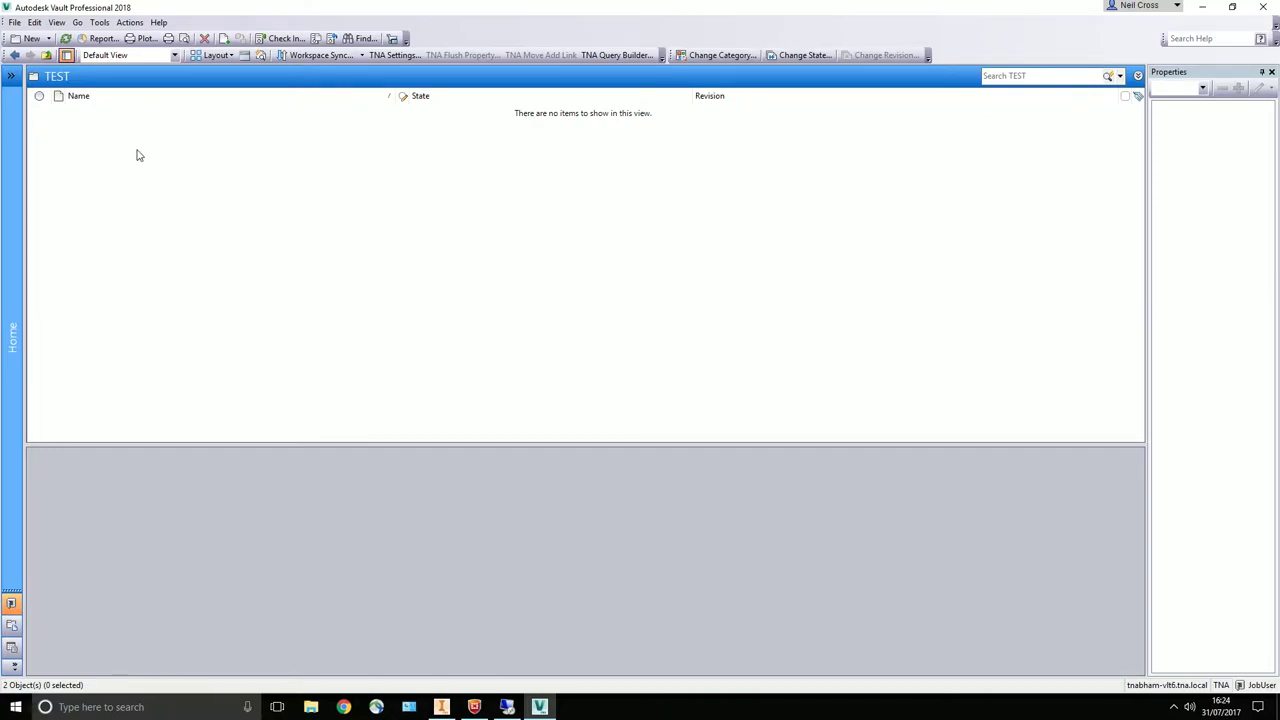
left_click(49, 40)
left_click(48, 54)
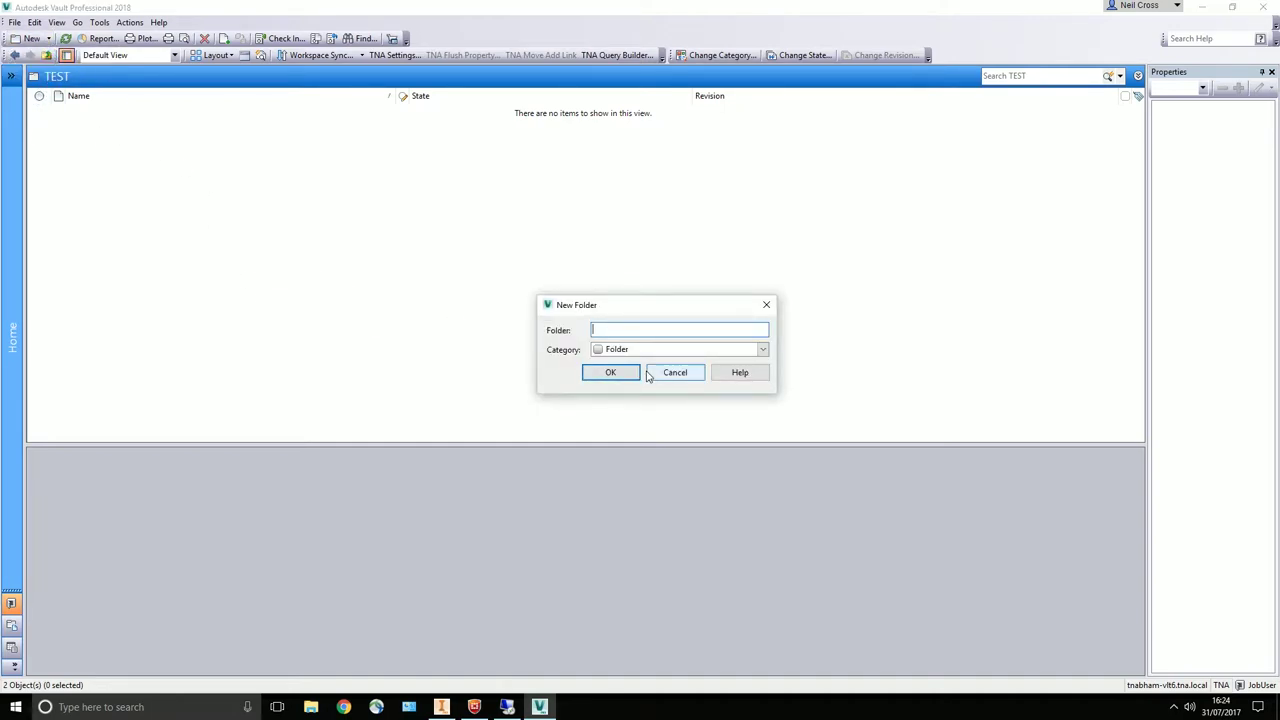
type("Sub Folder")
key("Return")
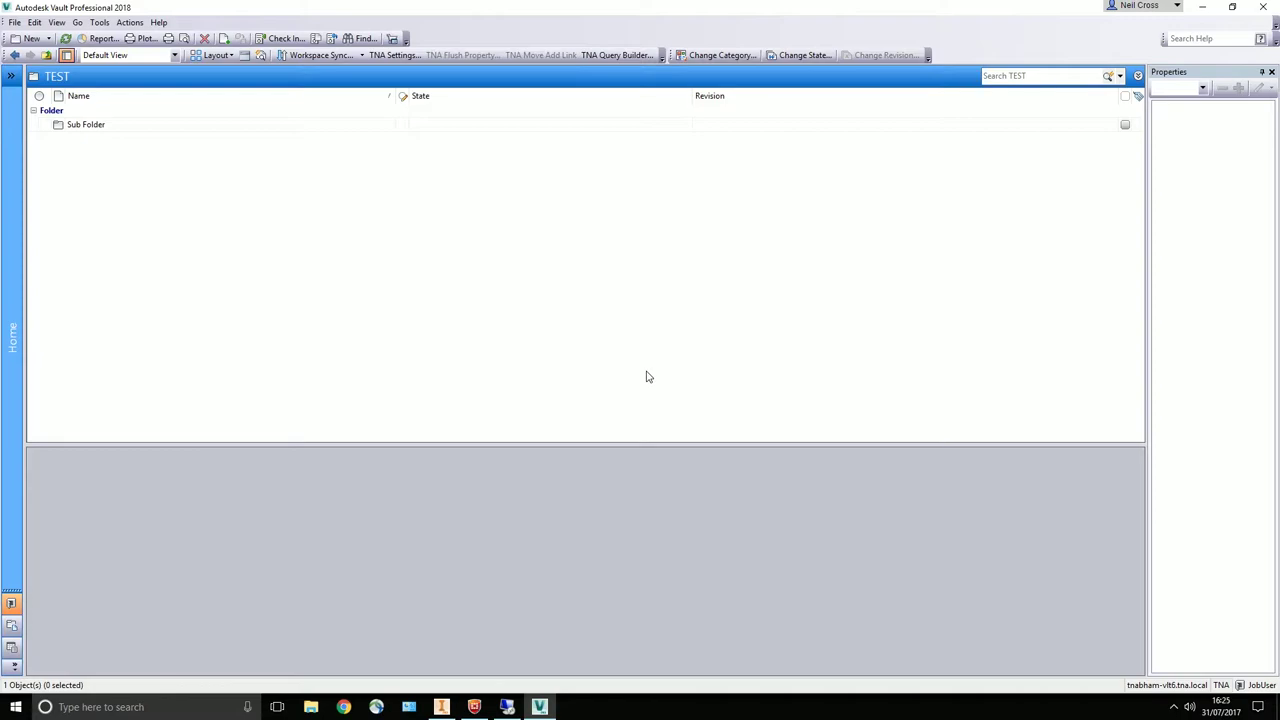
Switch to the remote desktop session and refresh its Vault TEST folder to check for the new subfolder
left_click(507, 707)
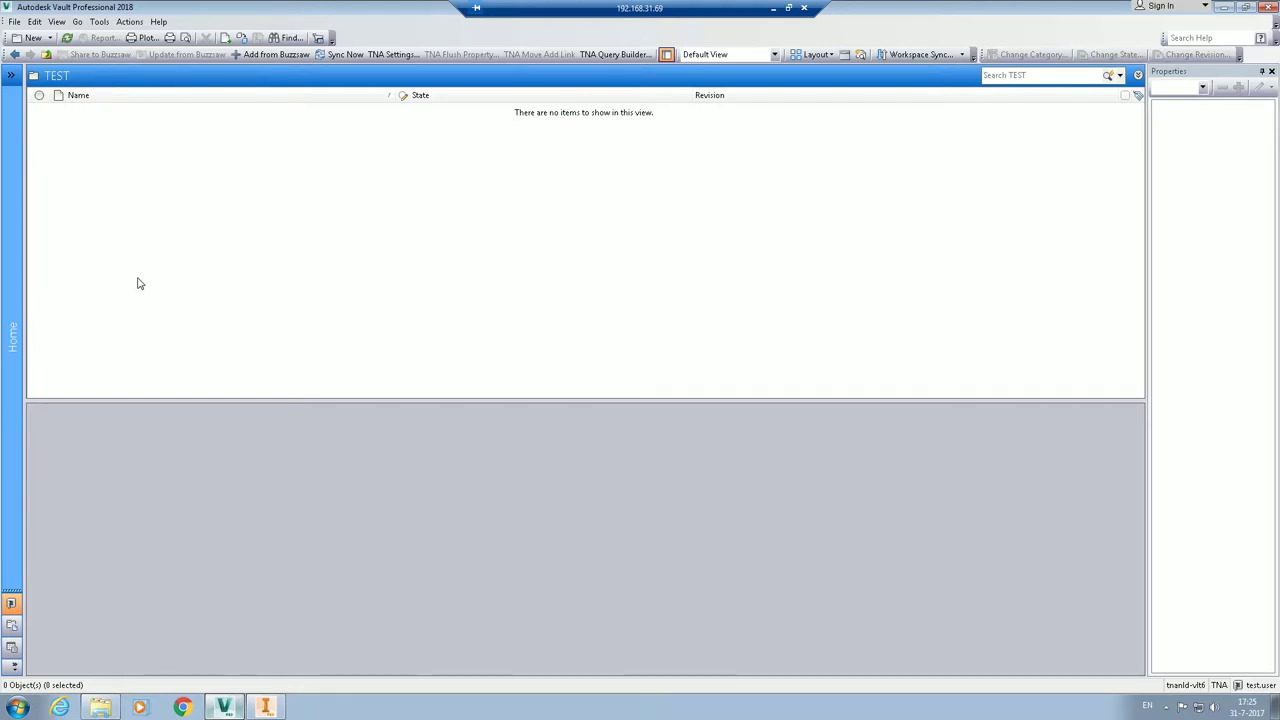
left_click(66, 37)
left_click(67, 39)
left_click(71, 43)
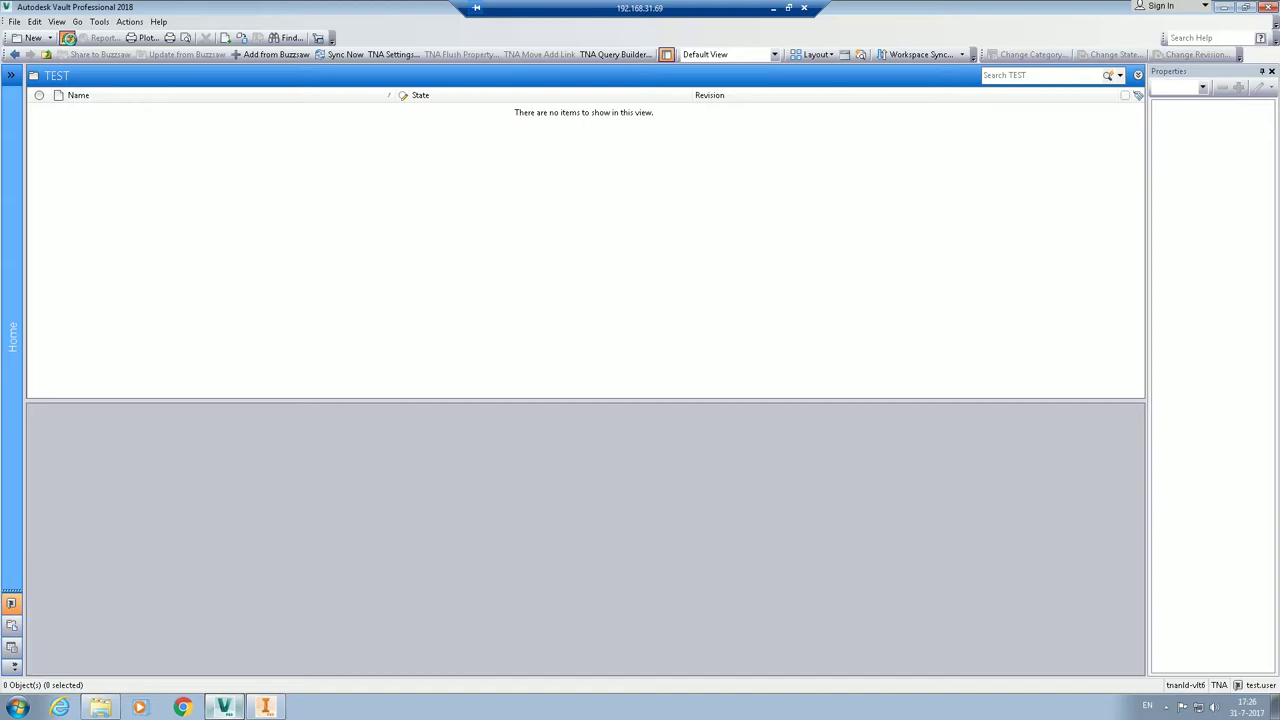
left_click(71, 43)
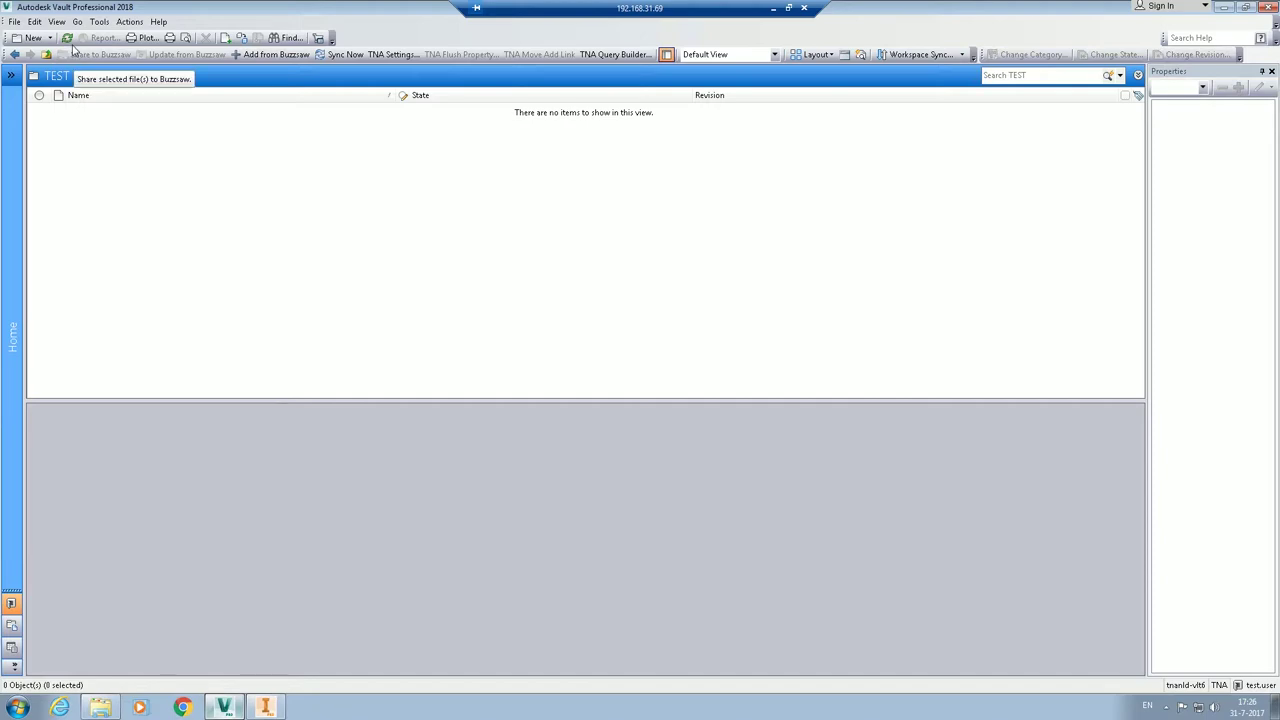
left_click(72, 40)
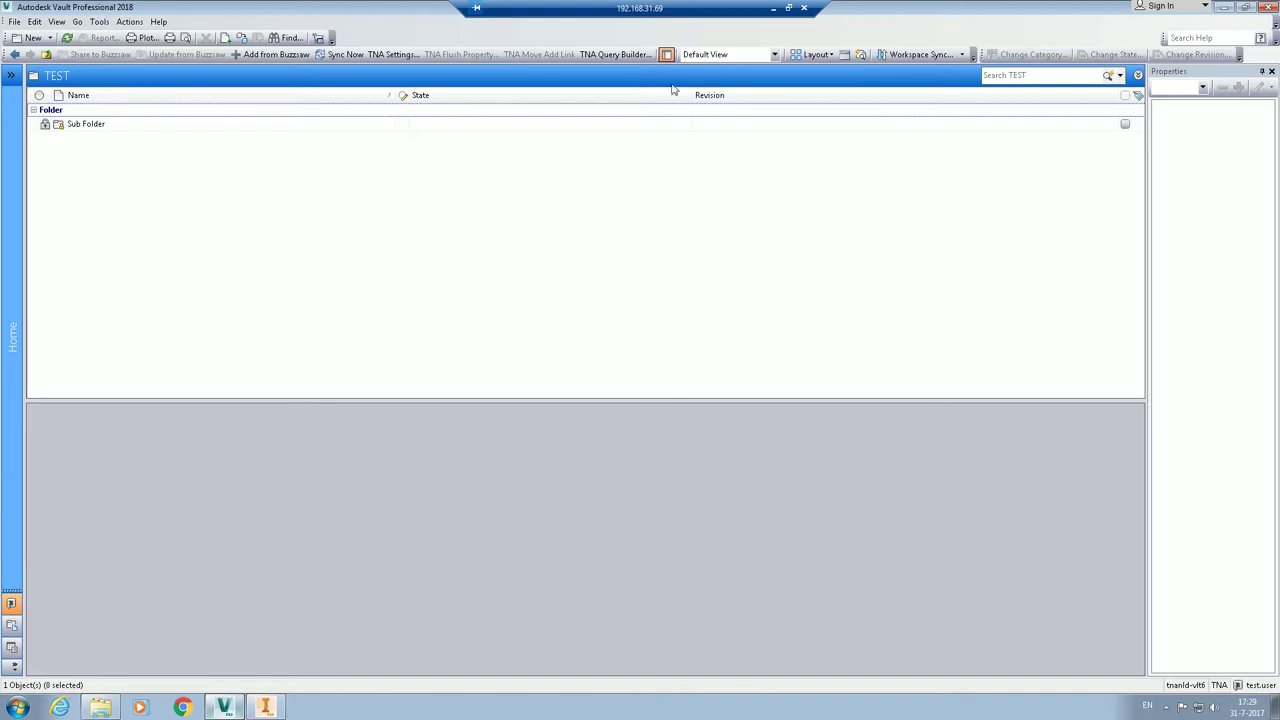
left_click(773, 8)
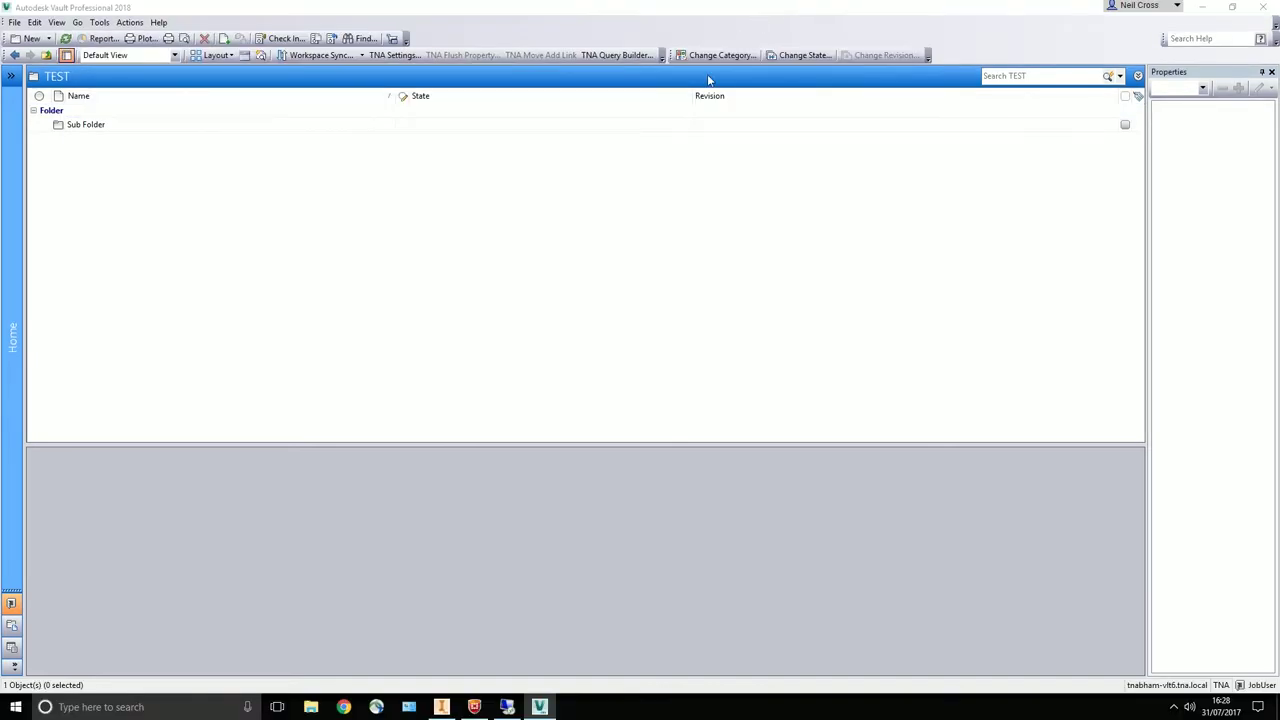
Switch to the local Inventor session and create a part from the Standard.ipt template
left_click(441, 707)
left_click(15, 52)
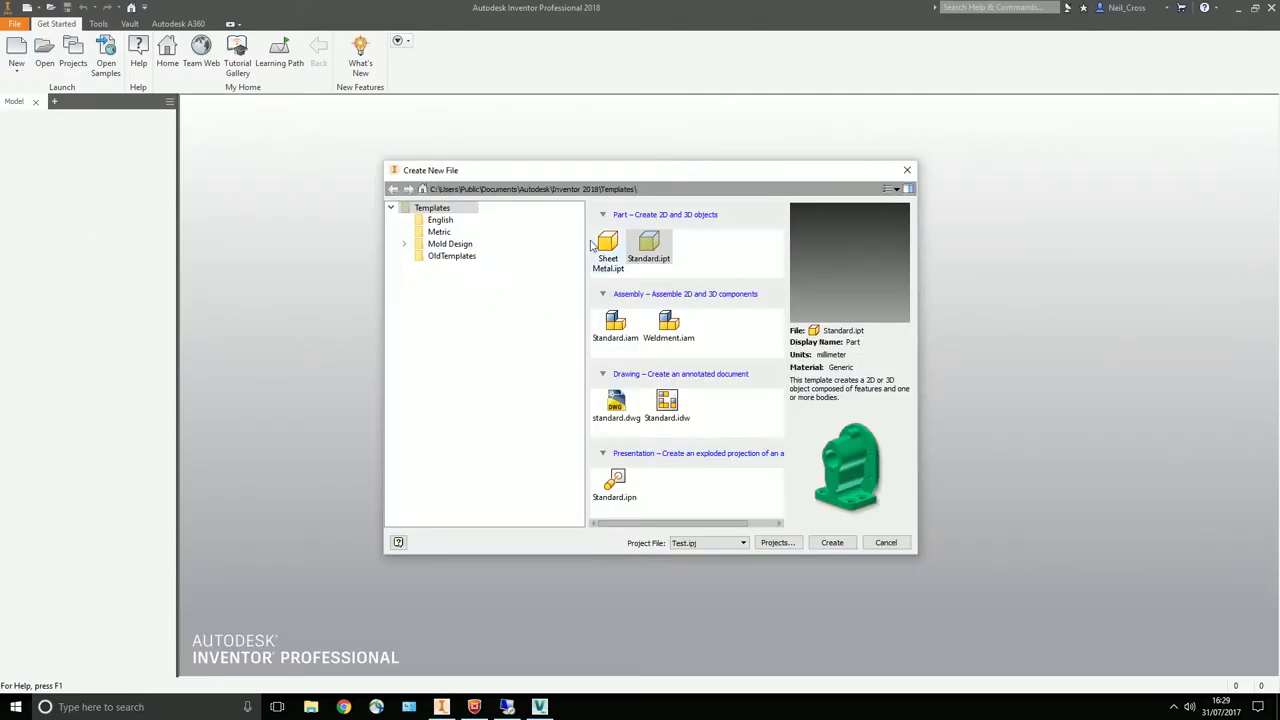
left_click(831, 541)
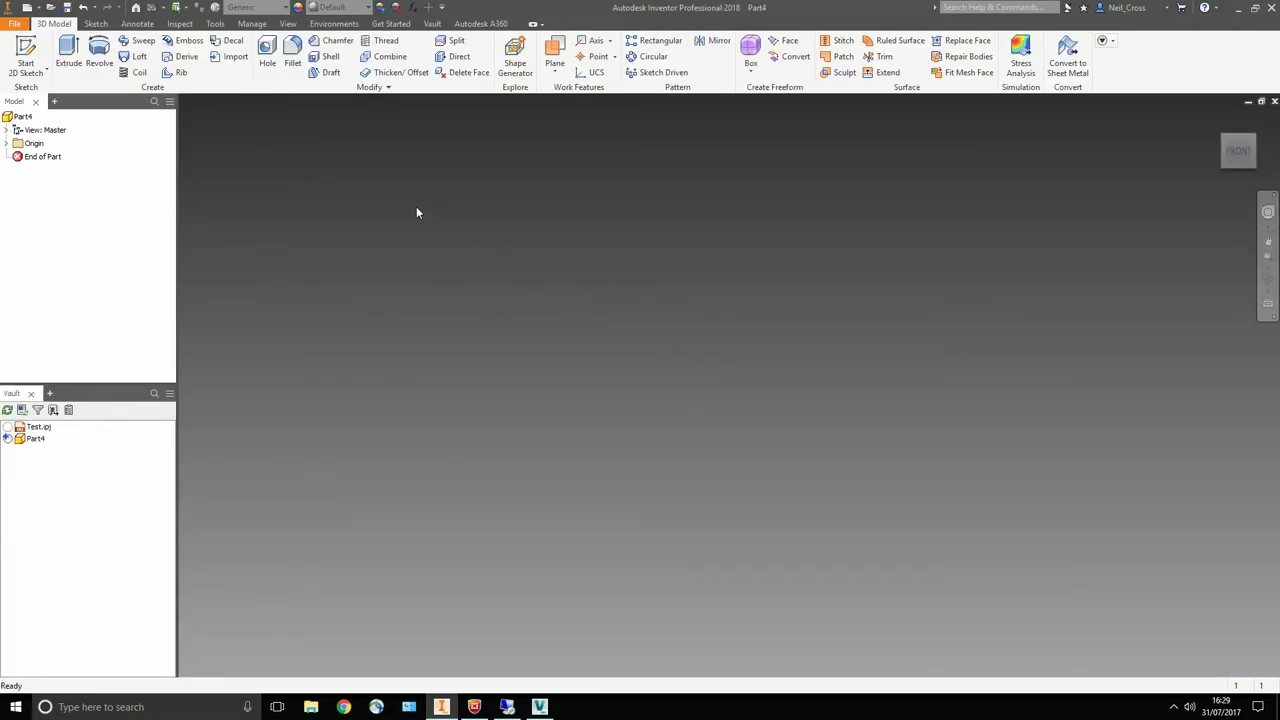
Try to save the new local part using the TEST file-numbering scheme
left_click(67, 7)
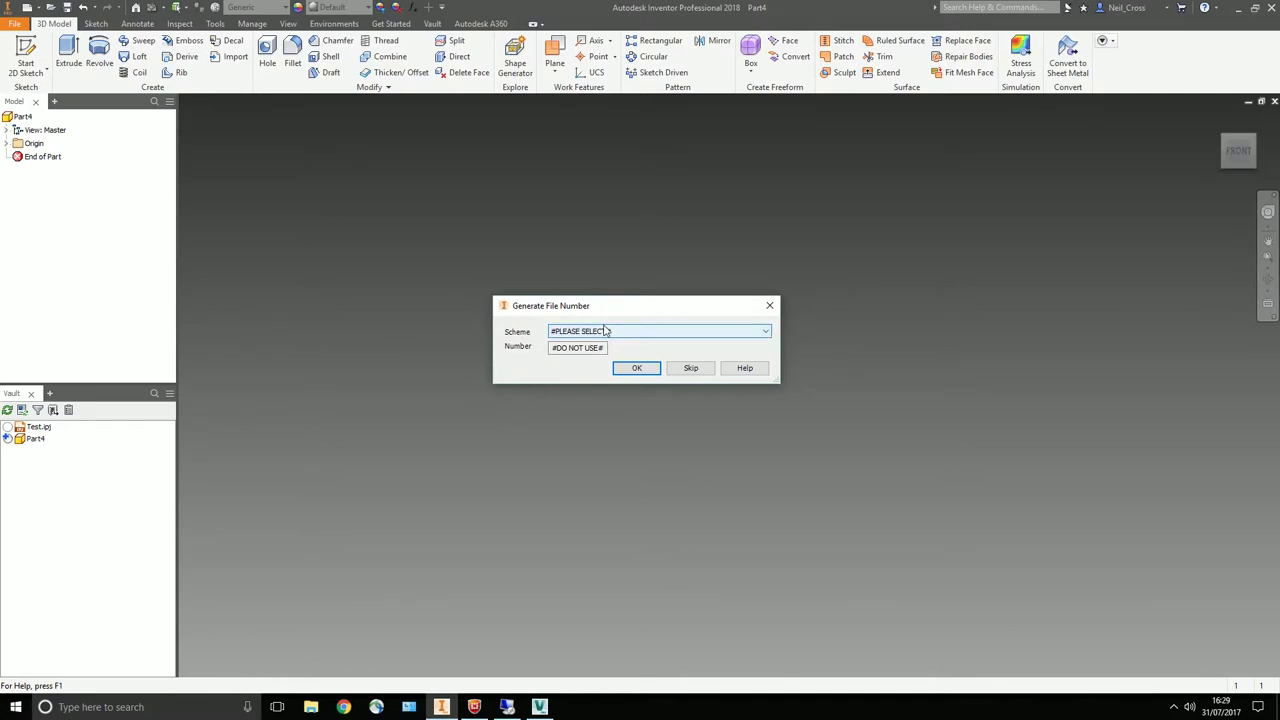
left_click(614, 331)
left_click(596, 436)
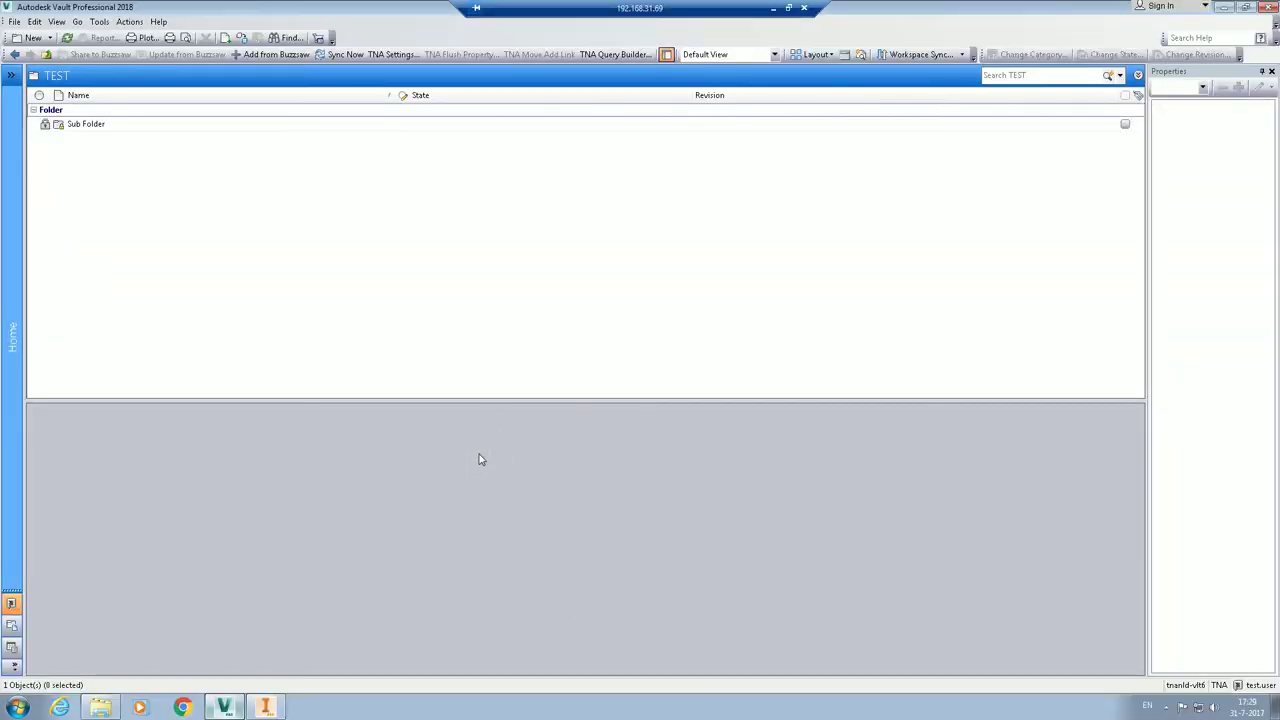
In the remote Inventor session, create a part from Standard.ipt and select the TEST file-numbering scheme for it
left_click(268, 707)
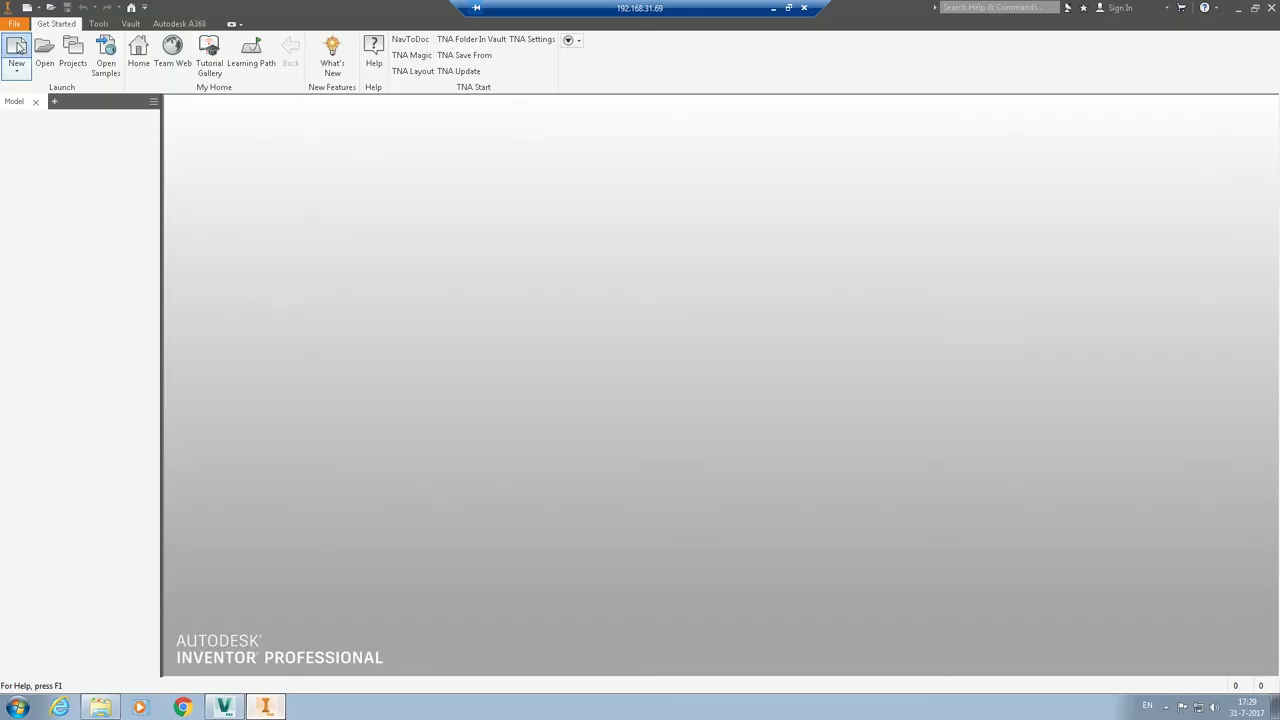
left_click(17, 47)
double_click(648, 250)
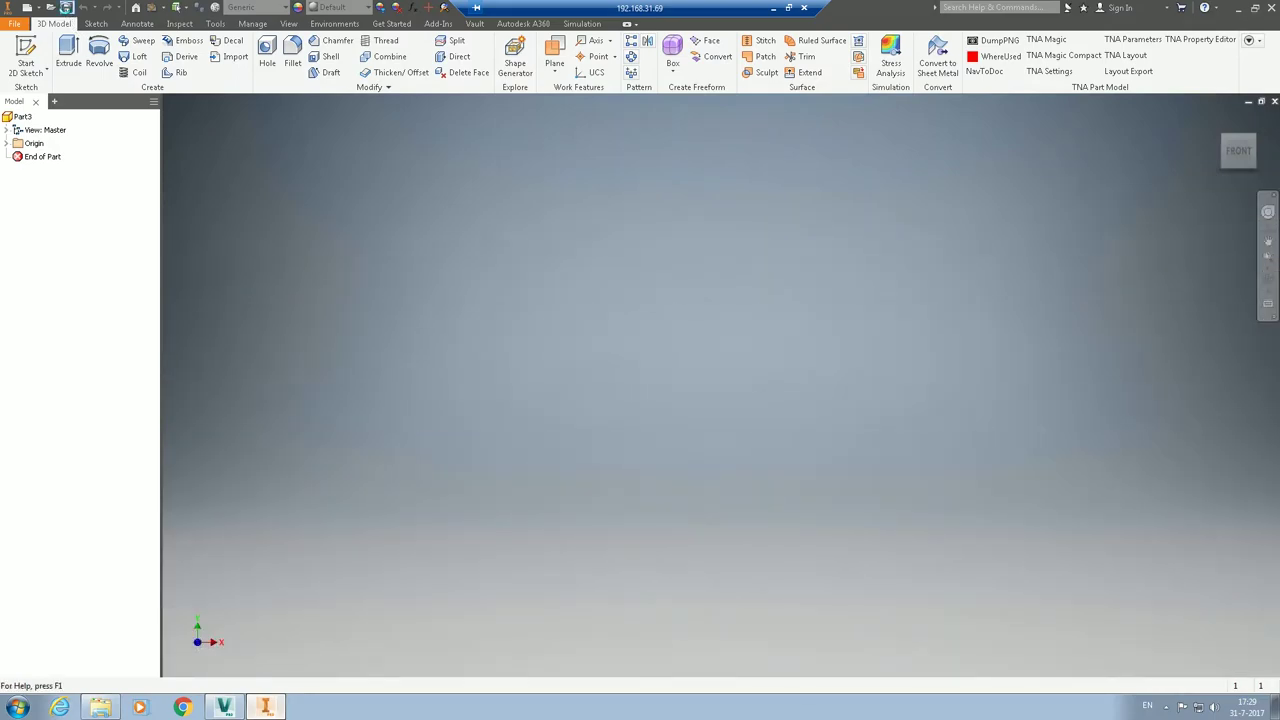
left_click(590, 334)
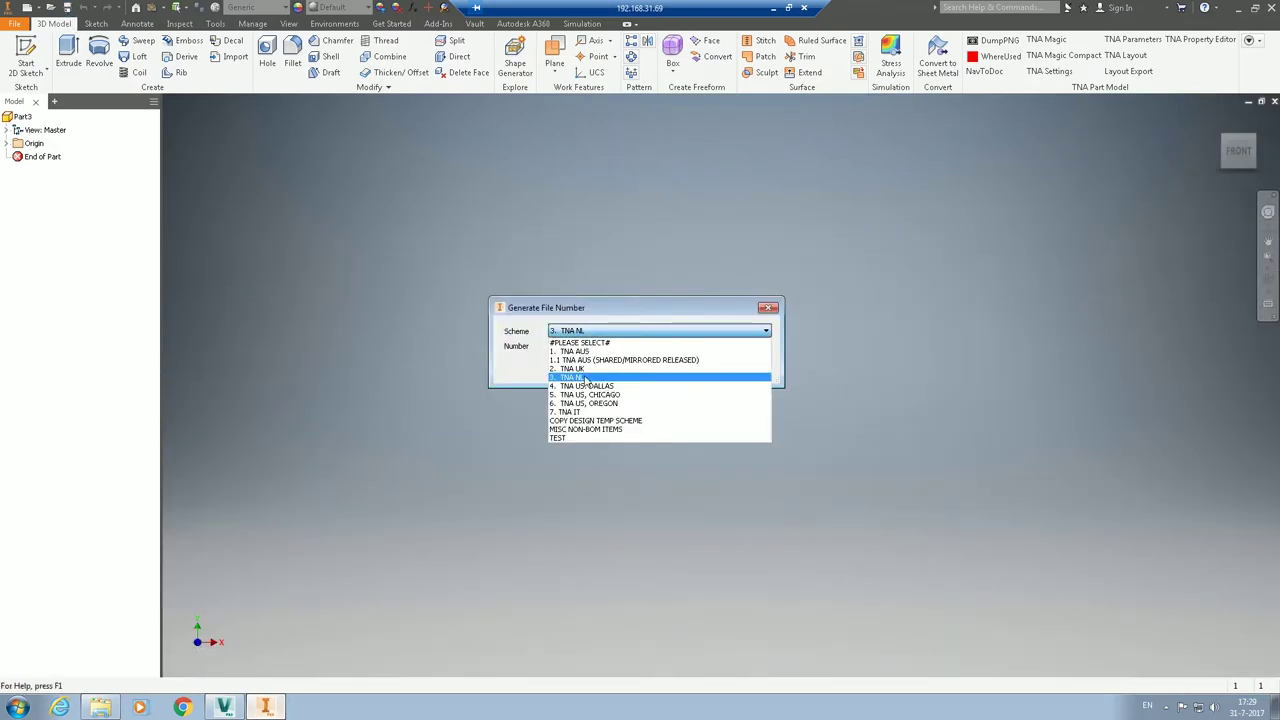
left_click(577, 438)
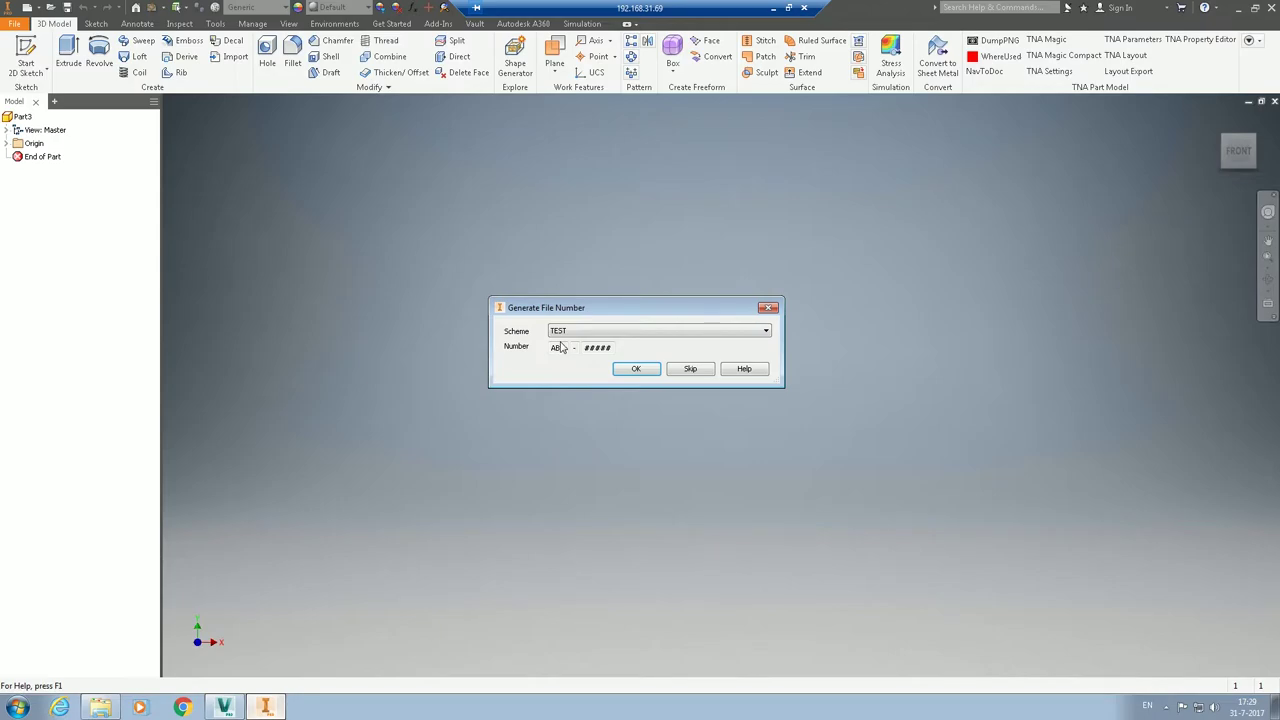
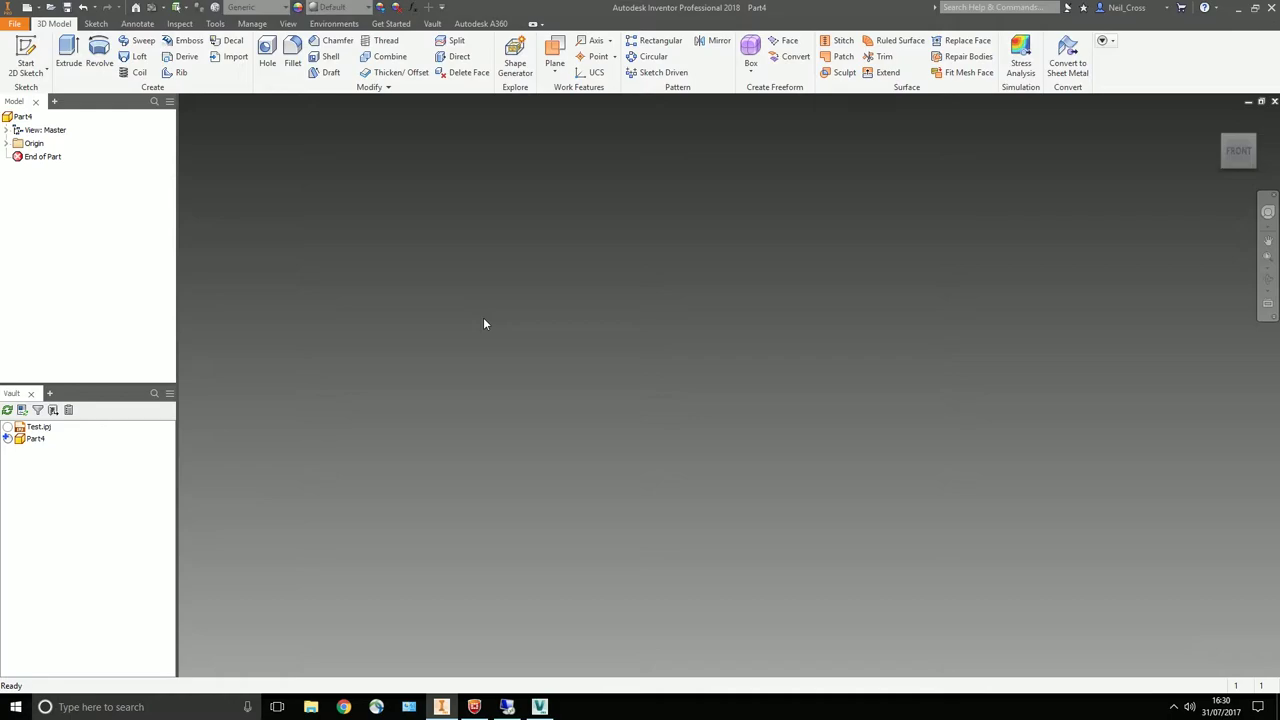
In the local Inventor session, save the new part in the TEST workspace folder with a number generated by the TEST scheme
left_click(67, 7)
left_click(640, 334)
left_click(580, 437)
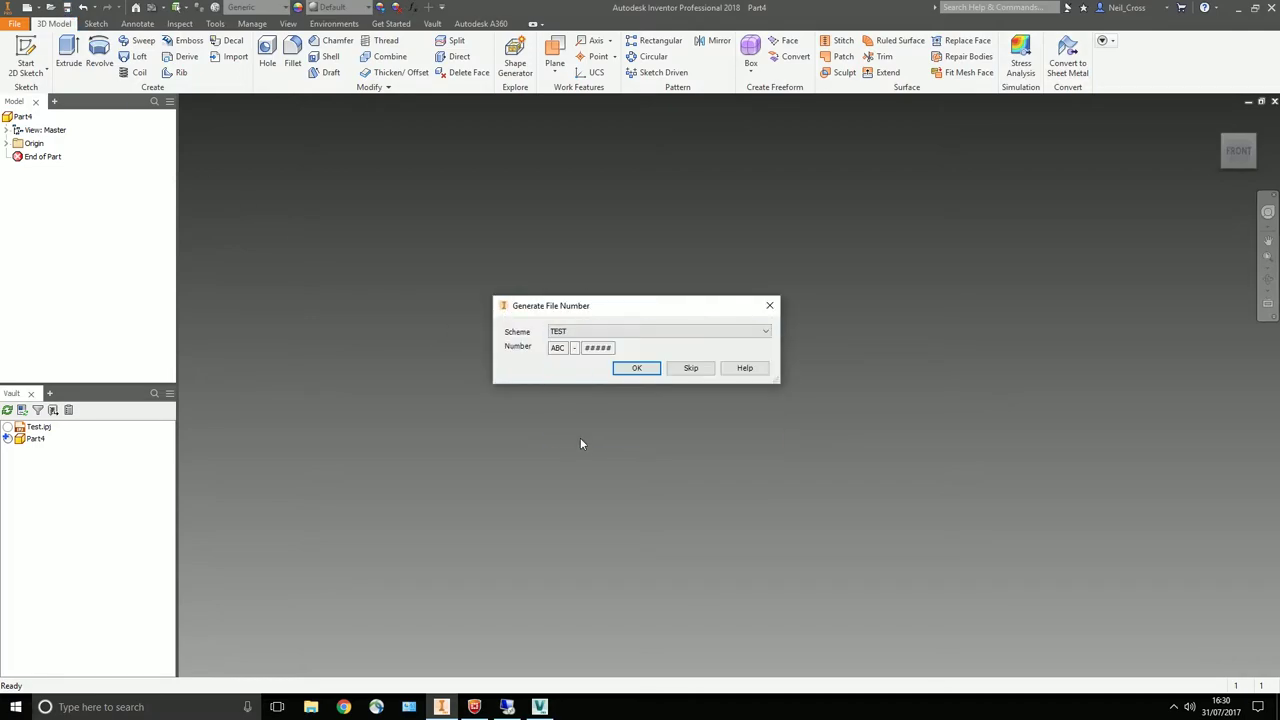
left_click(639, 372)
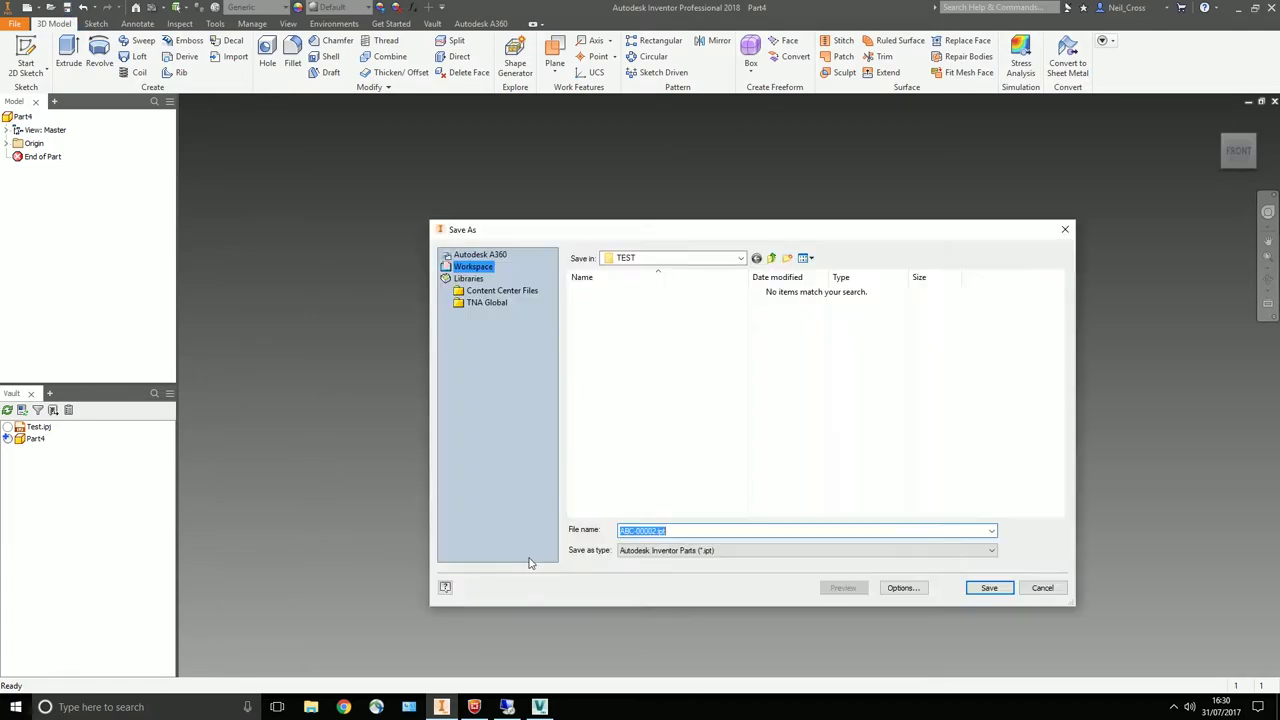
left_click(664, 533)
left_click(988, 587)
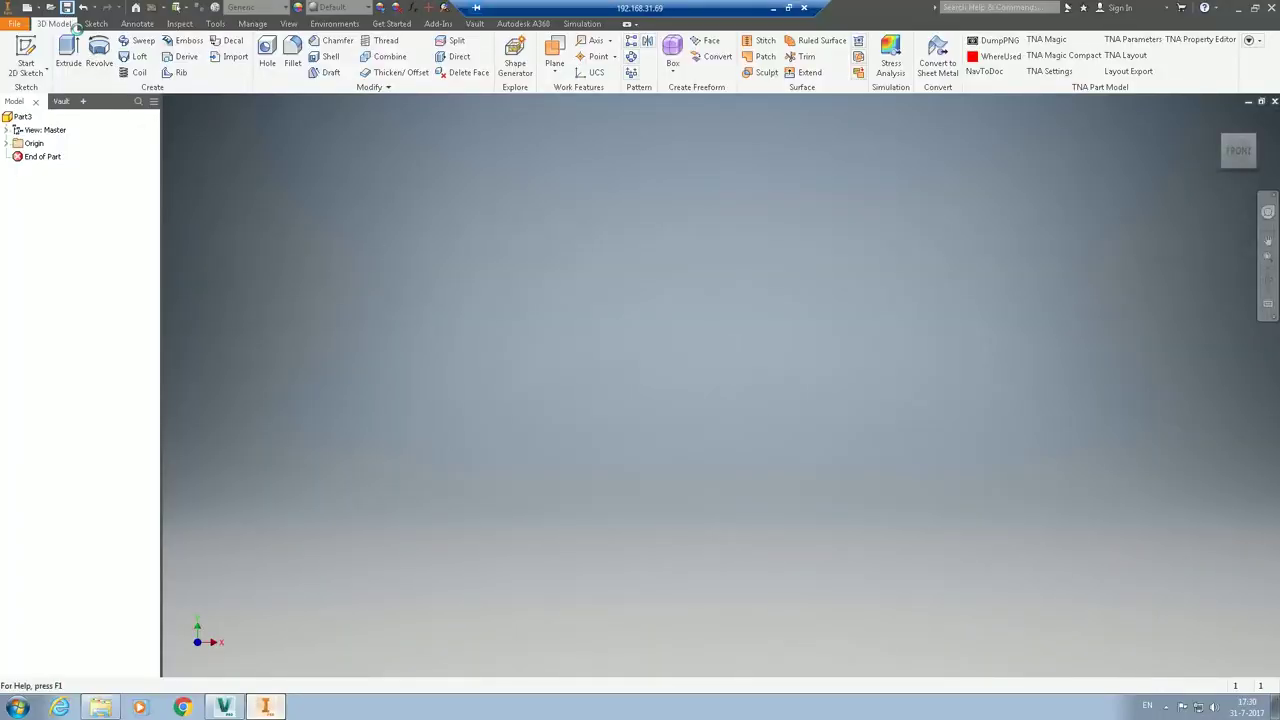
In the remote Inventor session, save its new part to the TEST folder under a number generated by the TEST scheme
left_click(66, 7)
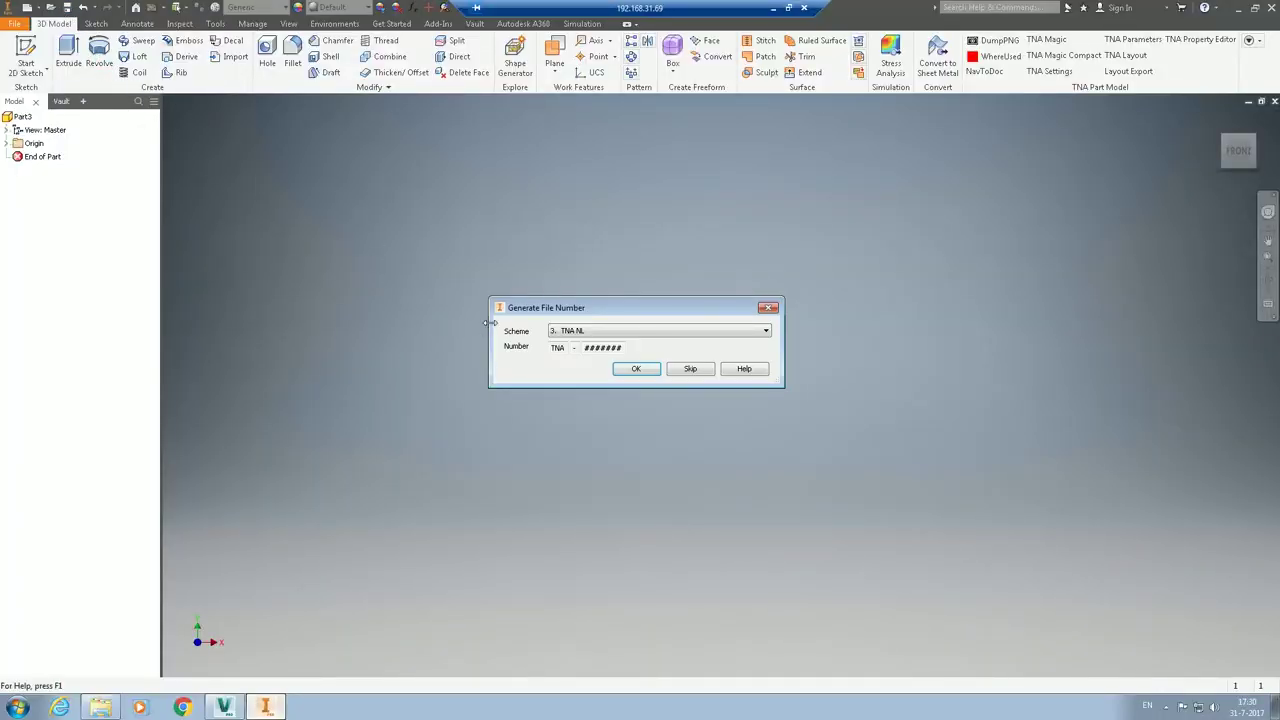
left_click(637, 337)
left_click(571, 427)
left_click(635, 369)
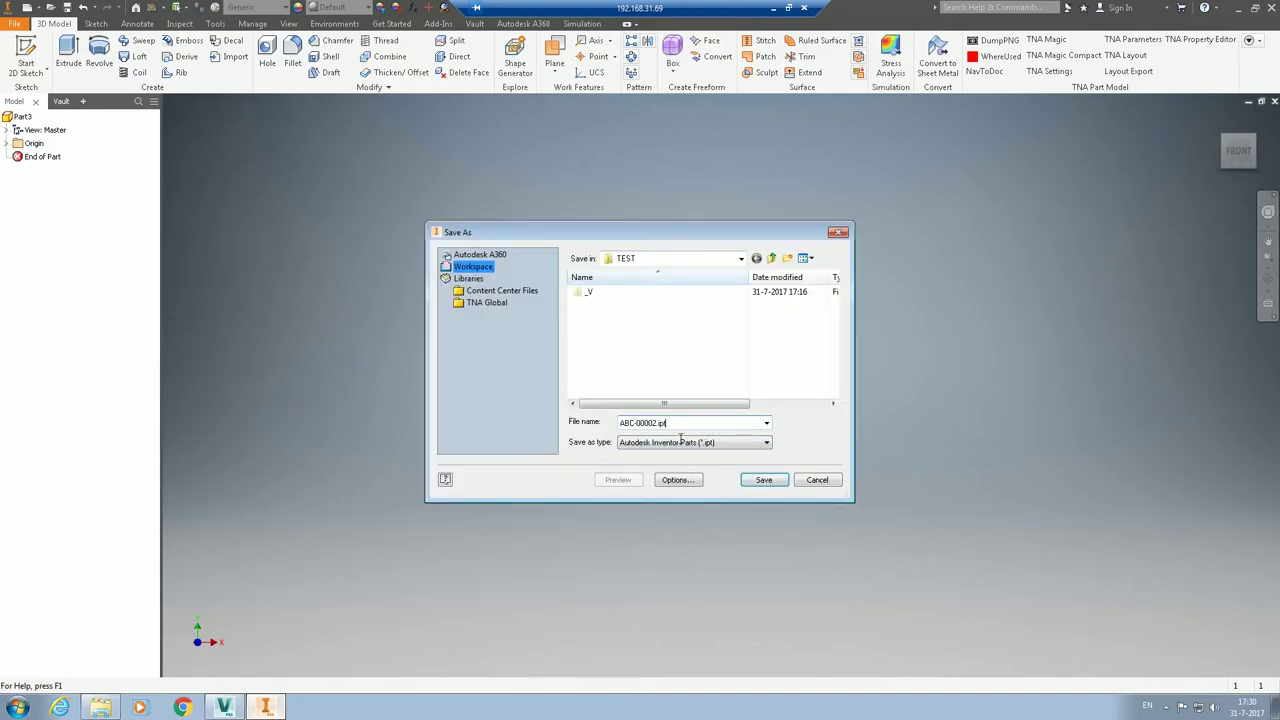
left_click(765, 482)
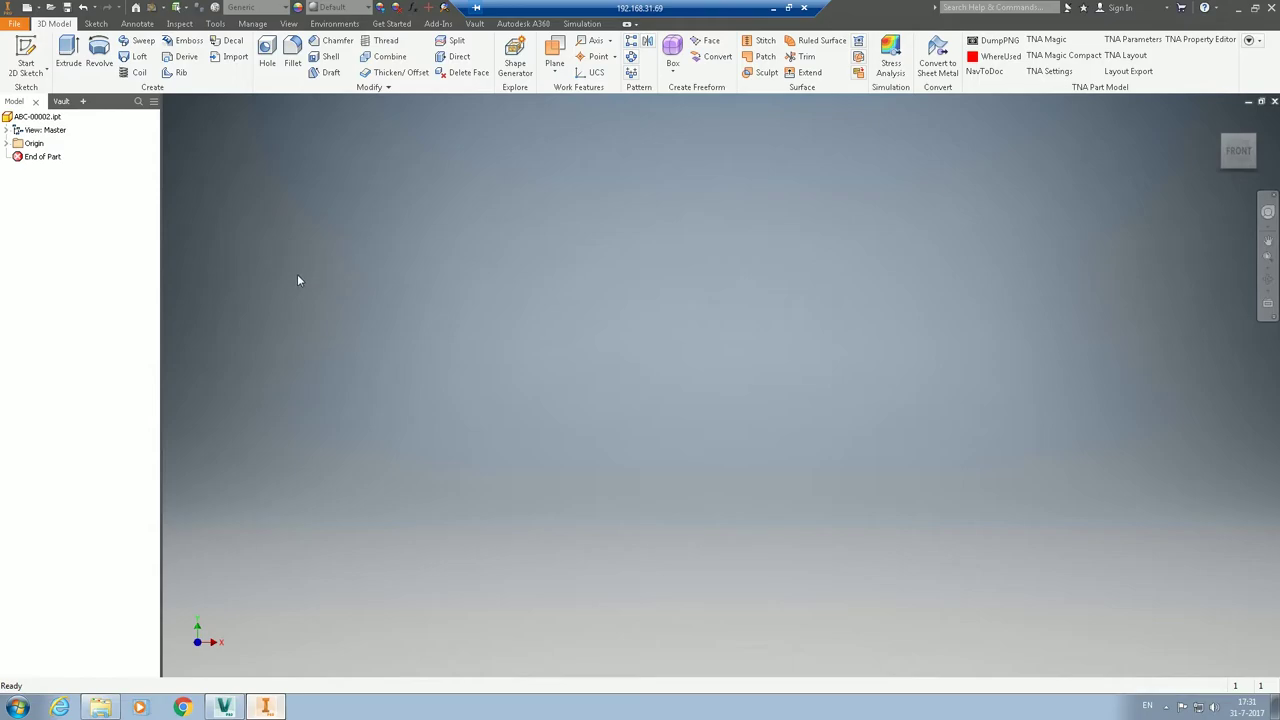
Return to the local Inventor part and sketch a 50 mm diameter circle centred on the origin of the front plane
left_click(773, 7)
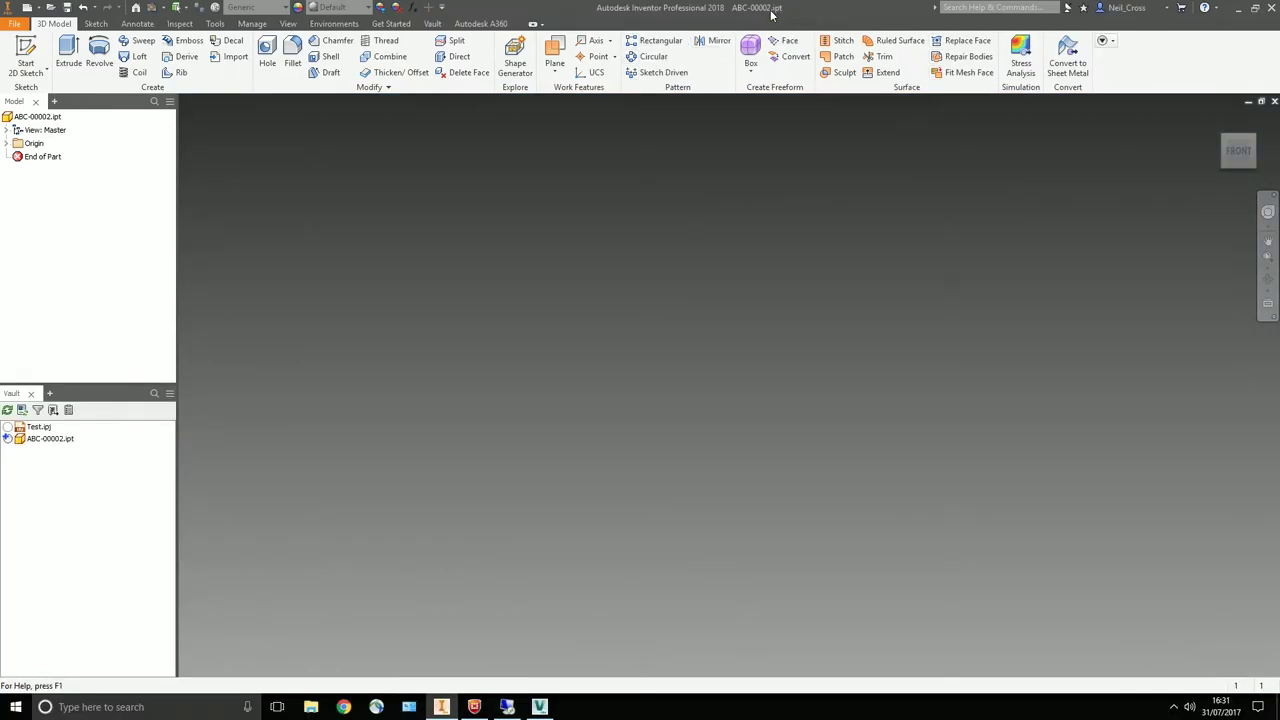
left_click(25, 58)
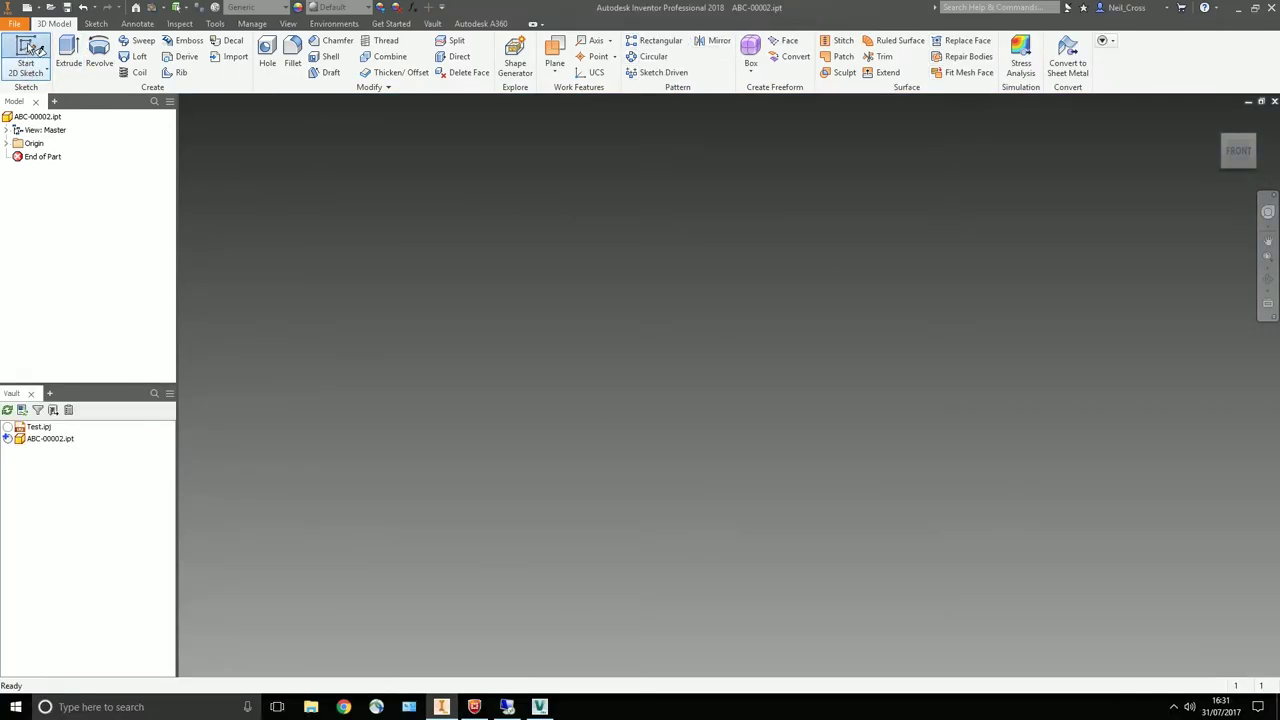
left_click(643, 220)
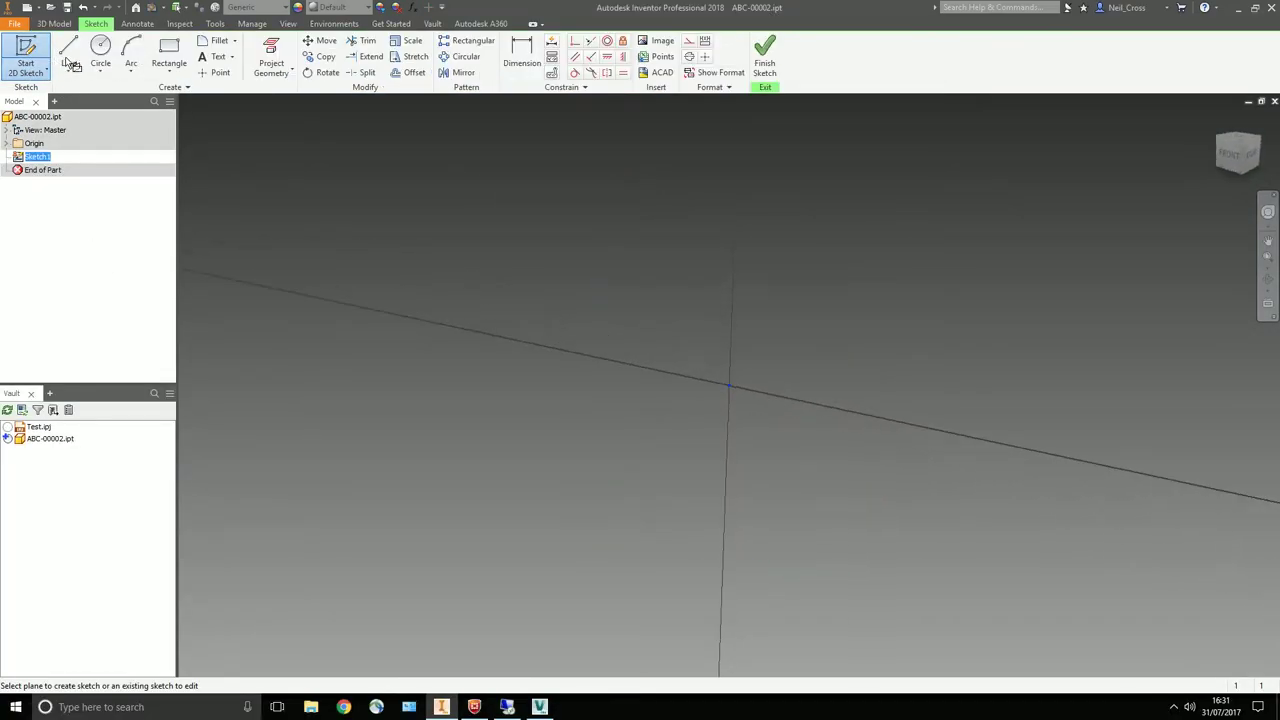
left_click(99, 48)
left_click(729, 385)
type("50")
key("Return")
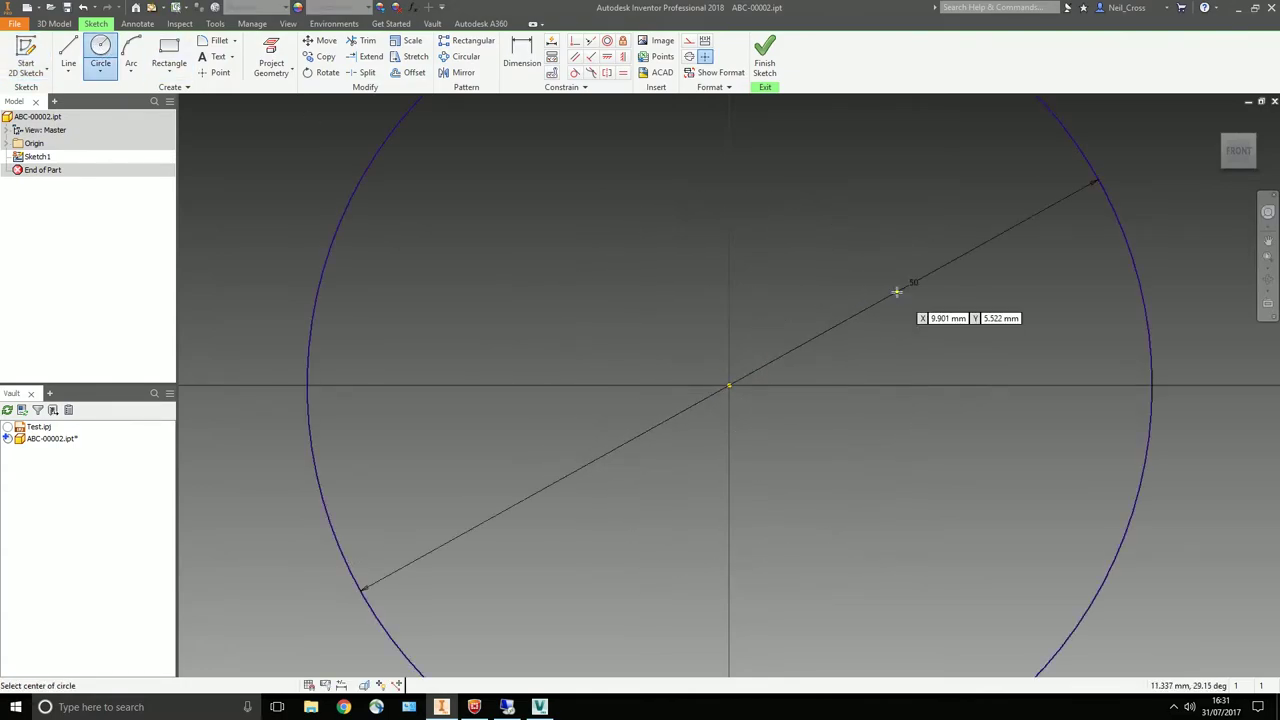
left_click(765, 65)
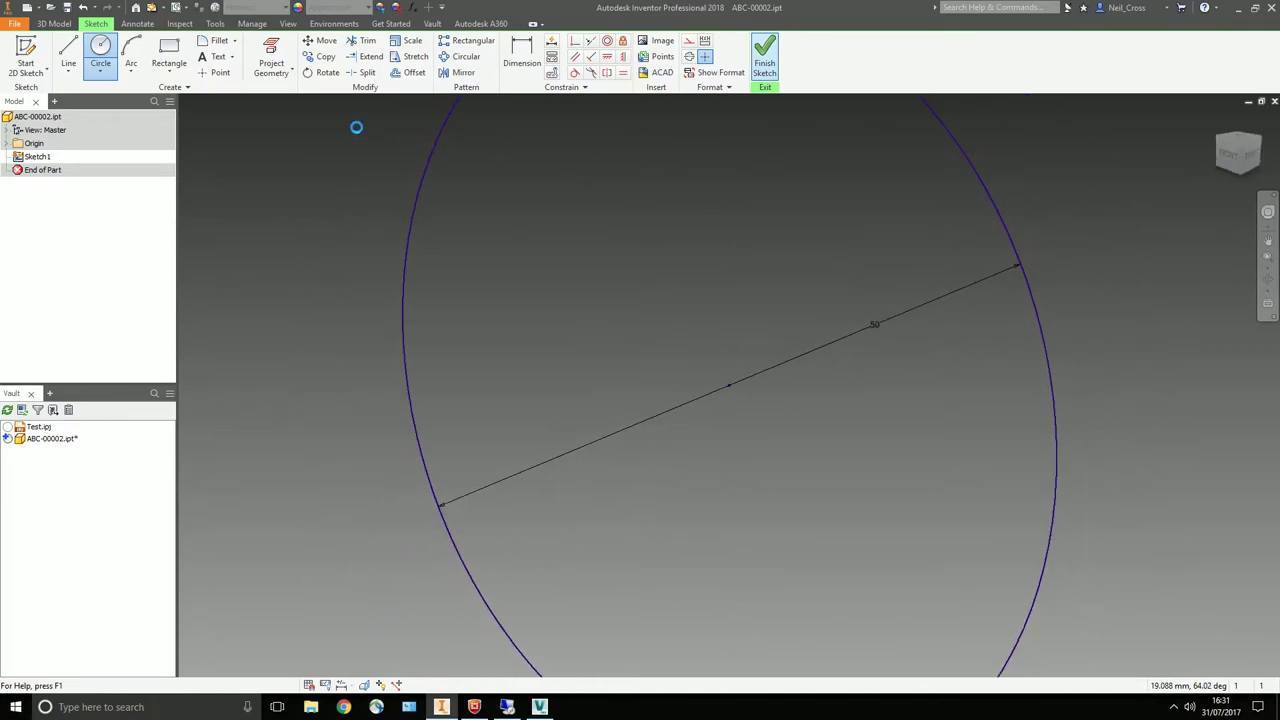
Extrude the circle profile 10 mm into a solid disc
left_click(68, 55)
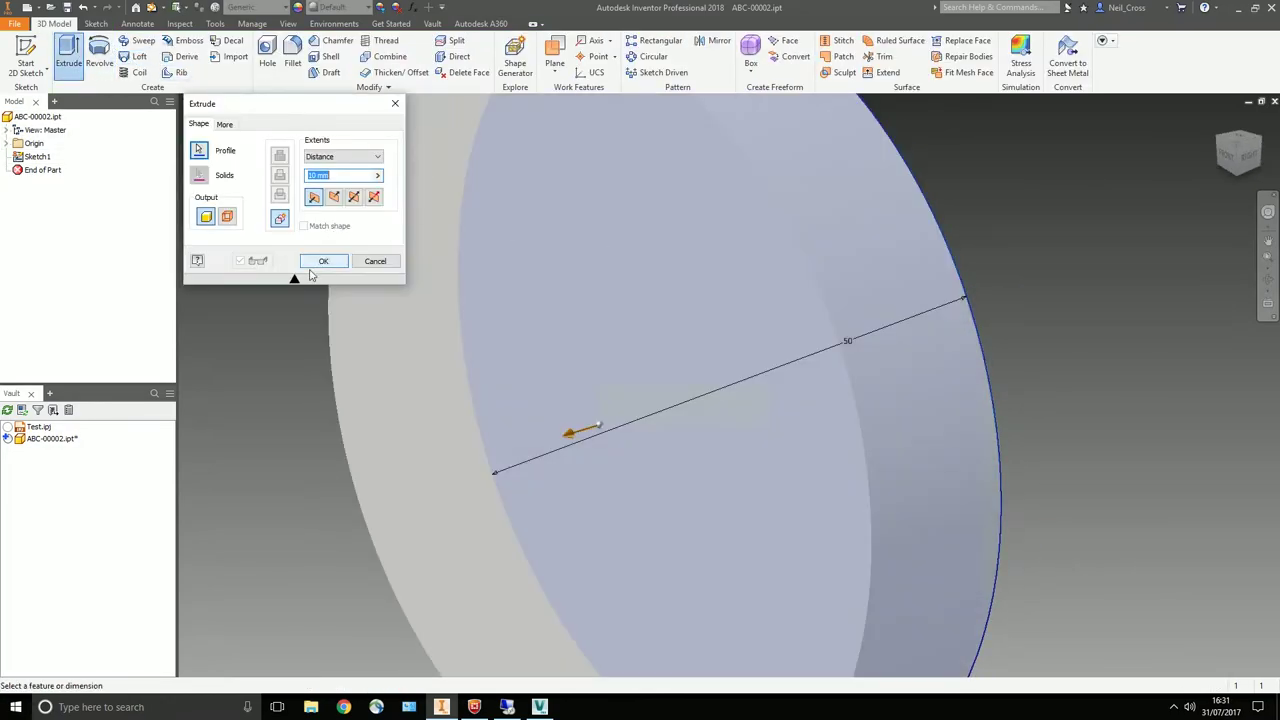
left_click(321, 262)
scroll(400, 393, "down", 4)
middle_click_drag(400, 393, 551, 384)
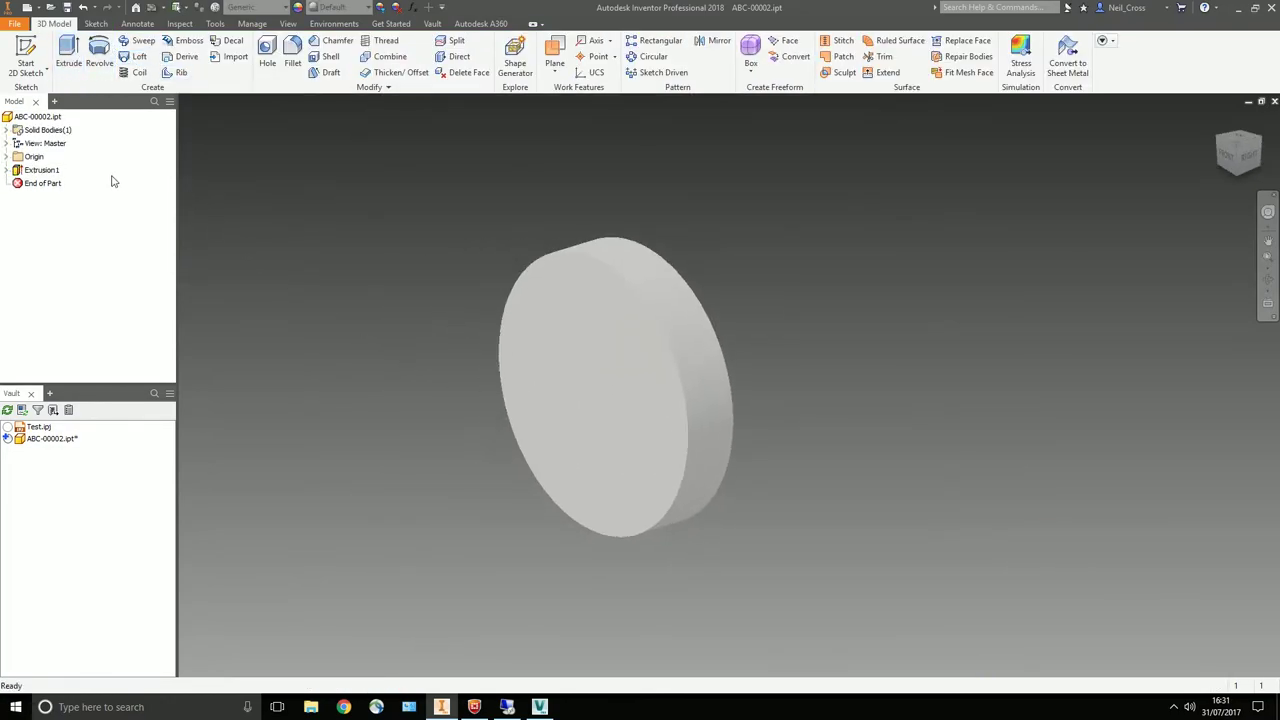
right_click(35, 117)
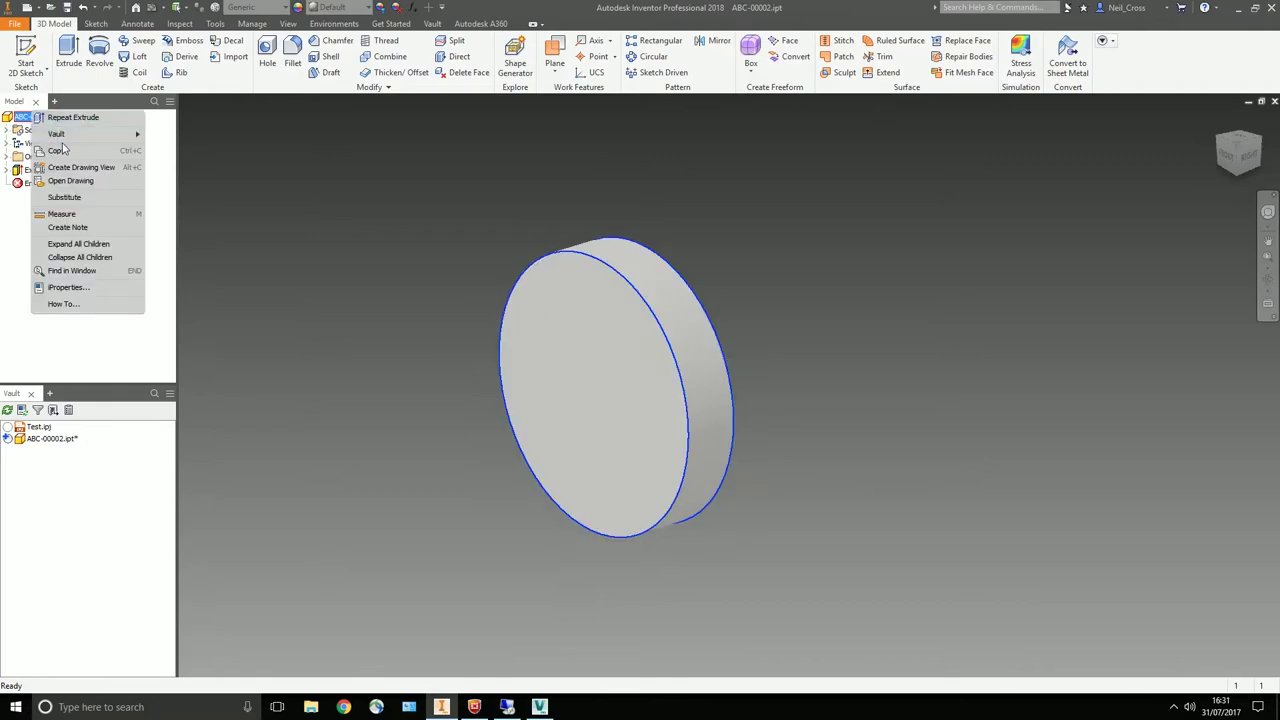
key("Escape")
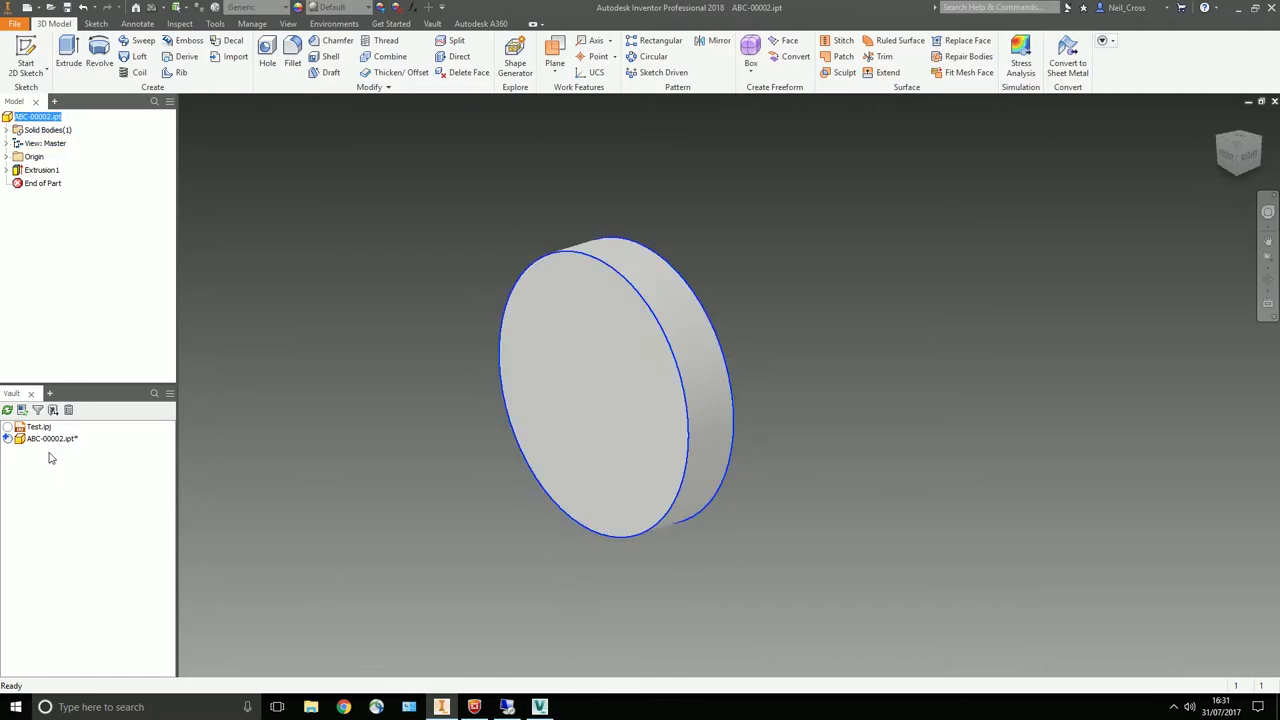
Save the local disc part and check ABC-00002.ipt in to the $/TEST vault folder
left_click(55, 7)
left_click(55, 439)
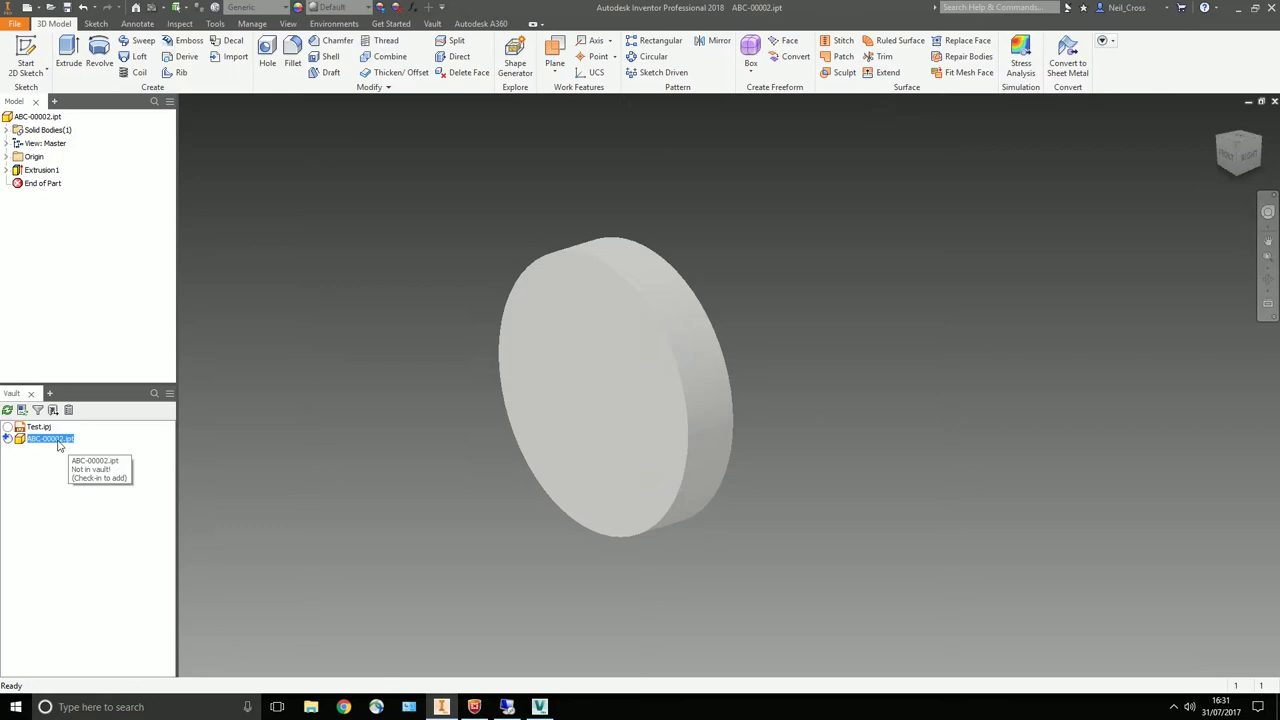
right_click(58, 440)
left_click(95, 505)
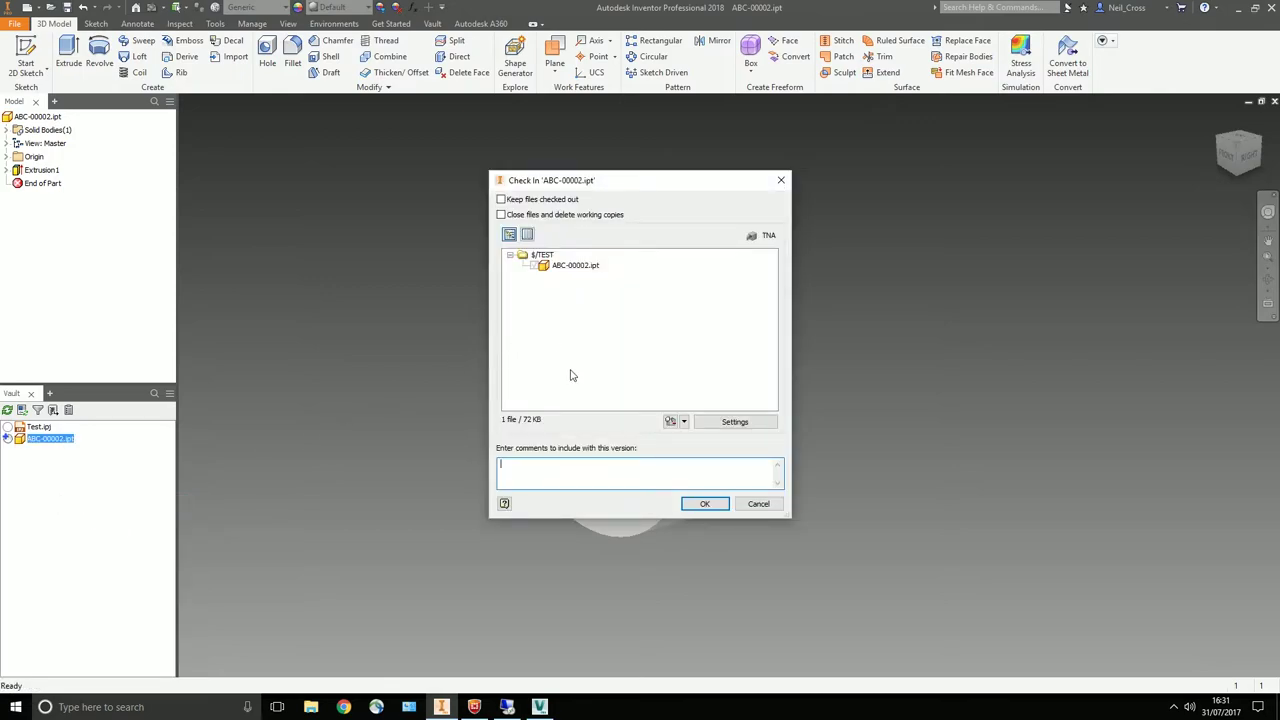
left_click(704, 503)
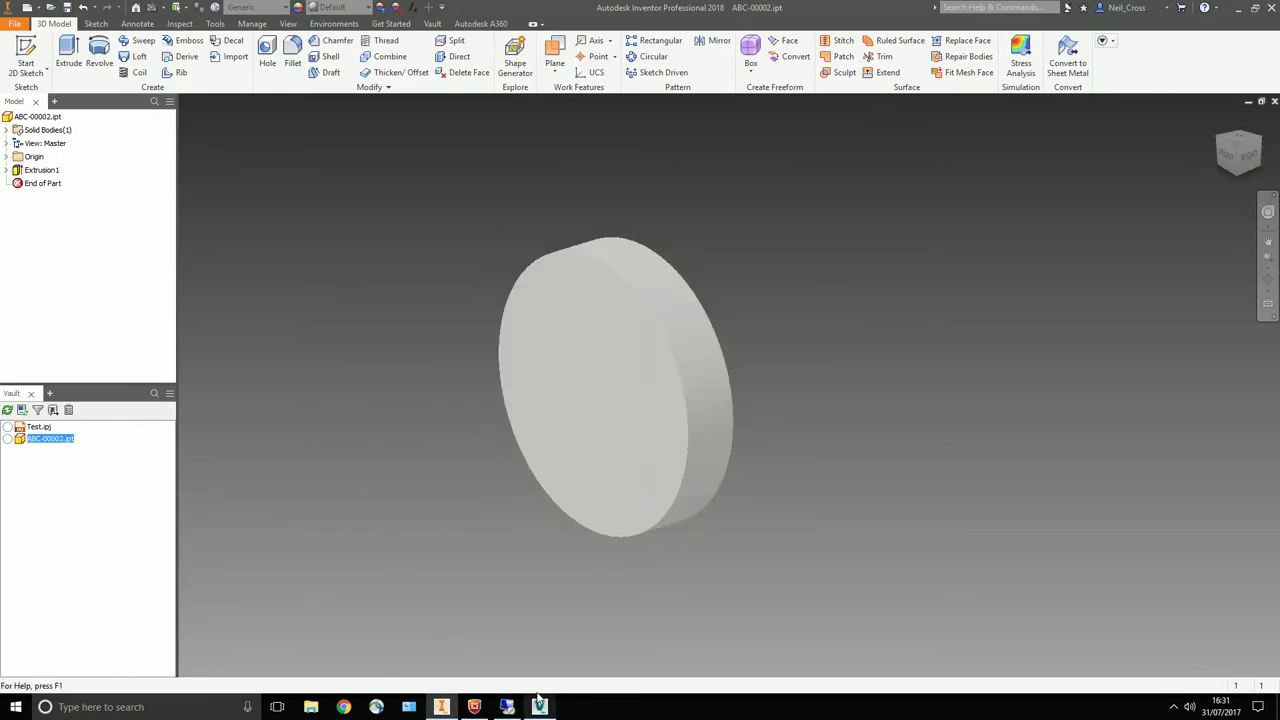
Switch to the remote session's Vault client and refresh the TEST folder listing
left_click(507, 707)
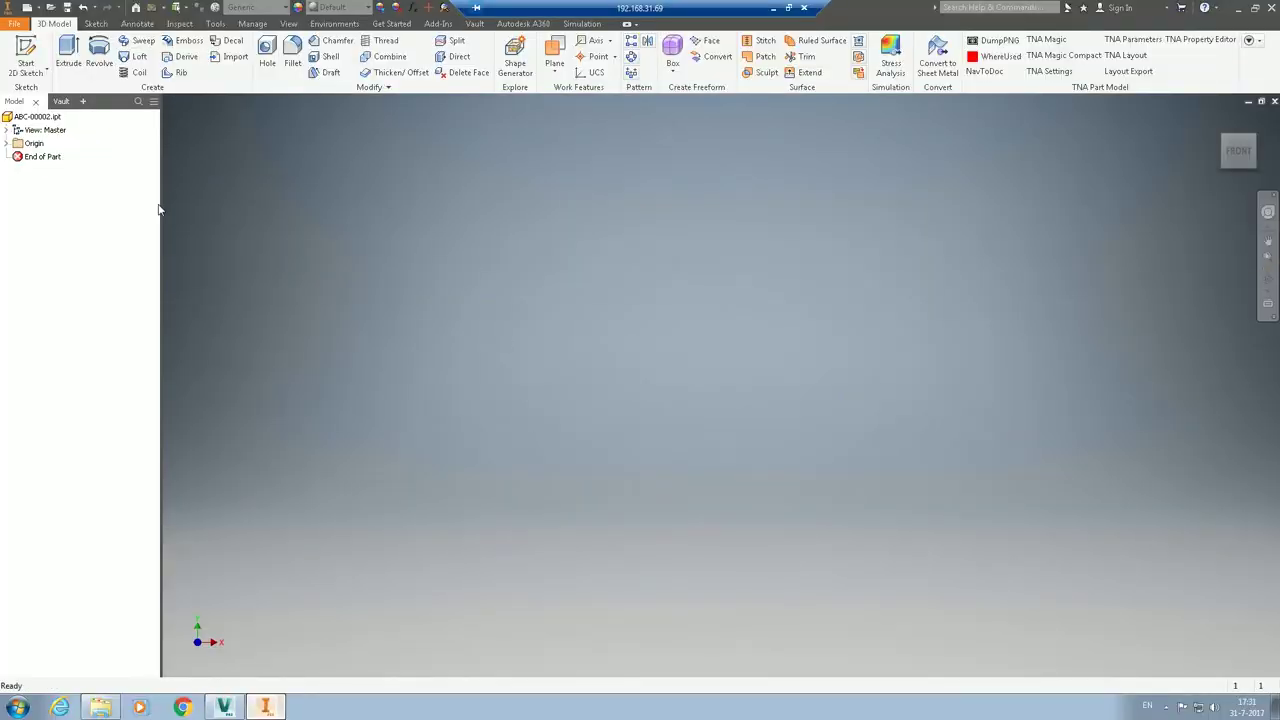
left_click(226, 707)
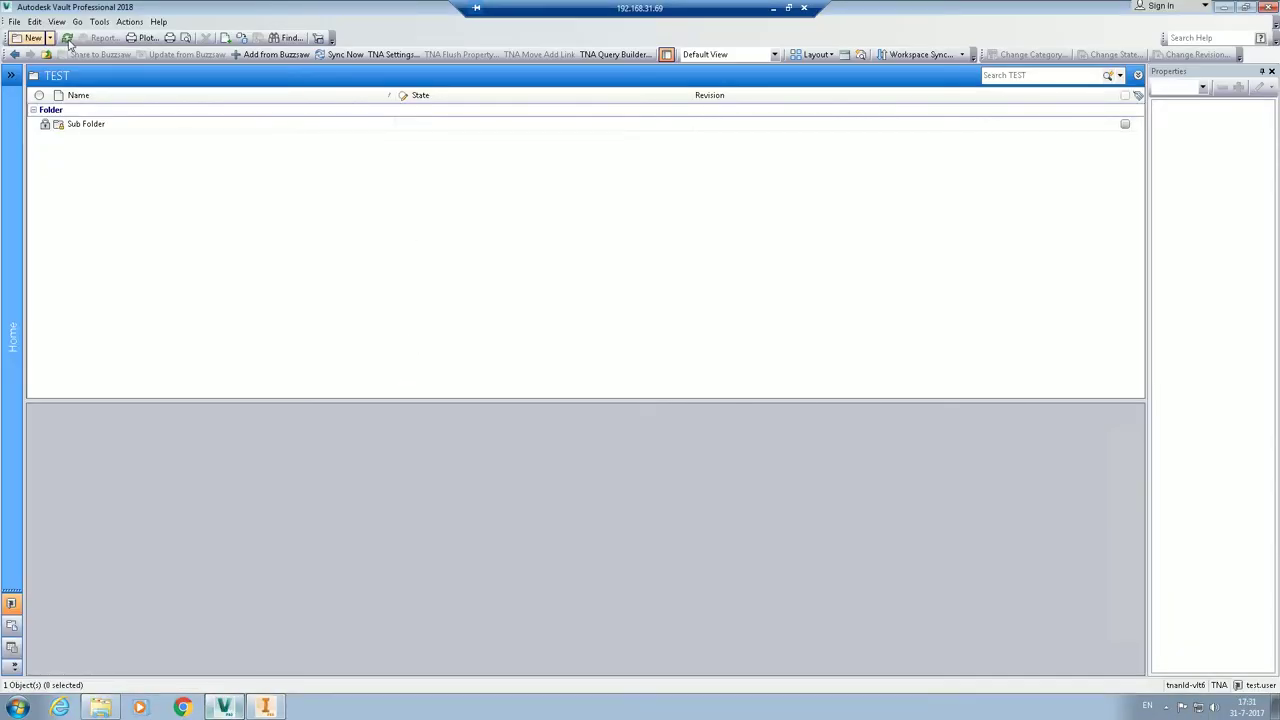
left_click(67, 38)
In the remote Inventor session, try to check ABC-00002.ipt in to the $/TEST folder
left_click(265, 707)
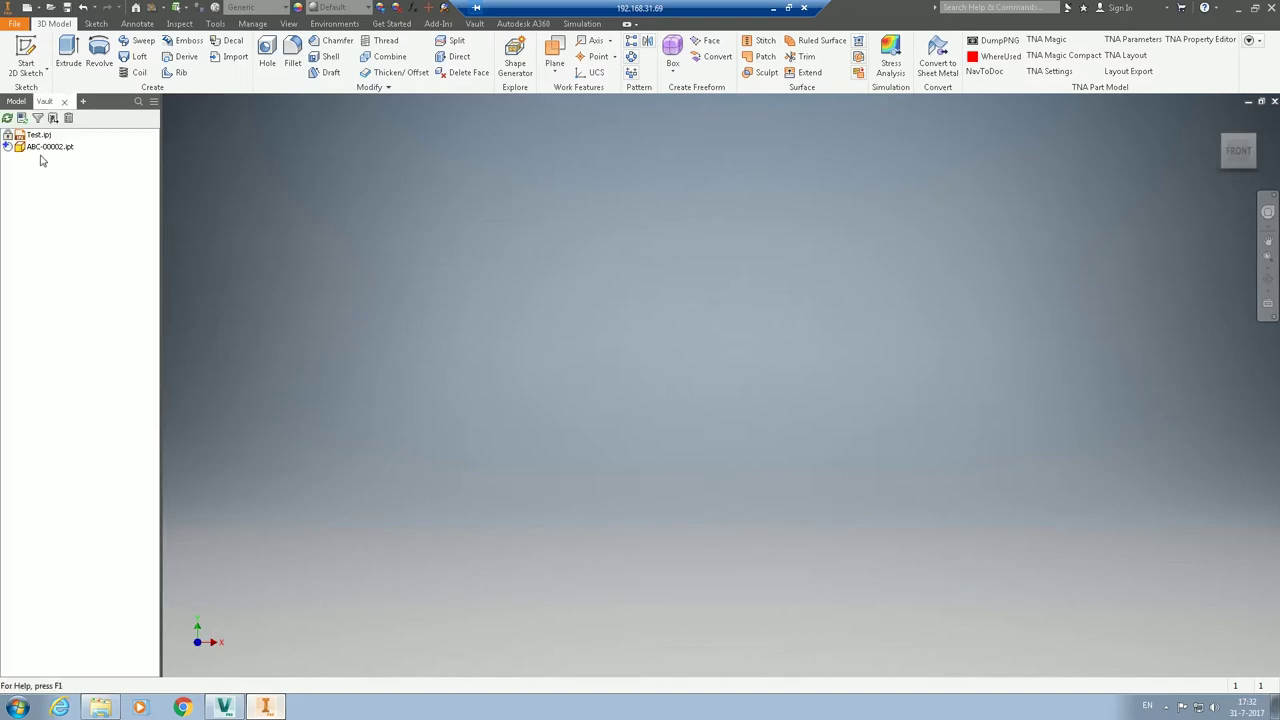
right_click(38, 147)
left_click(74, 211)
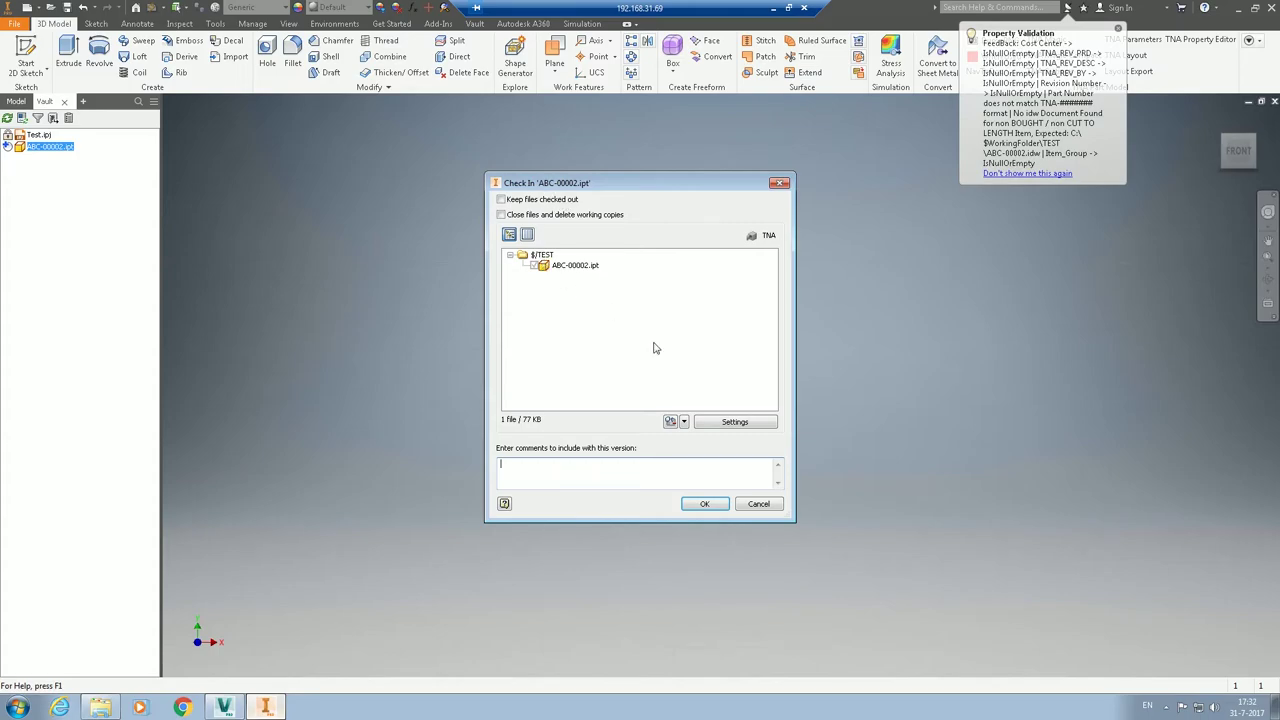
left_click(710, 503)
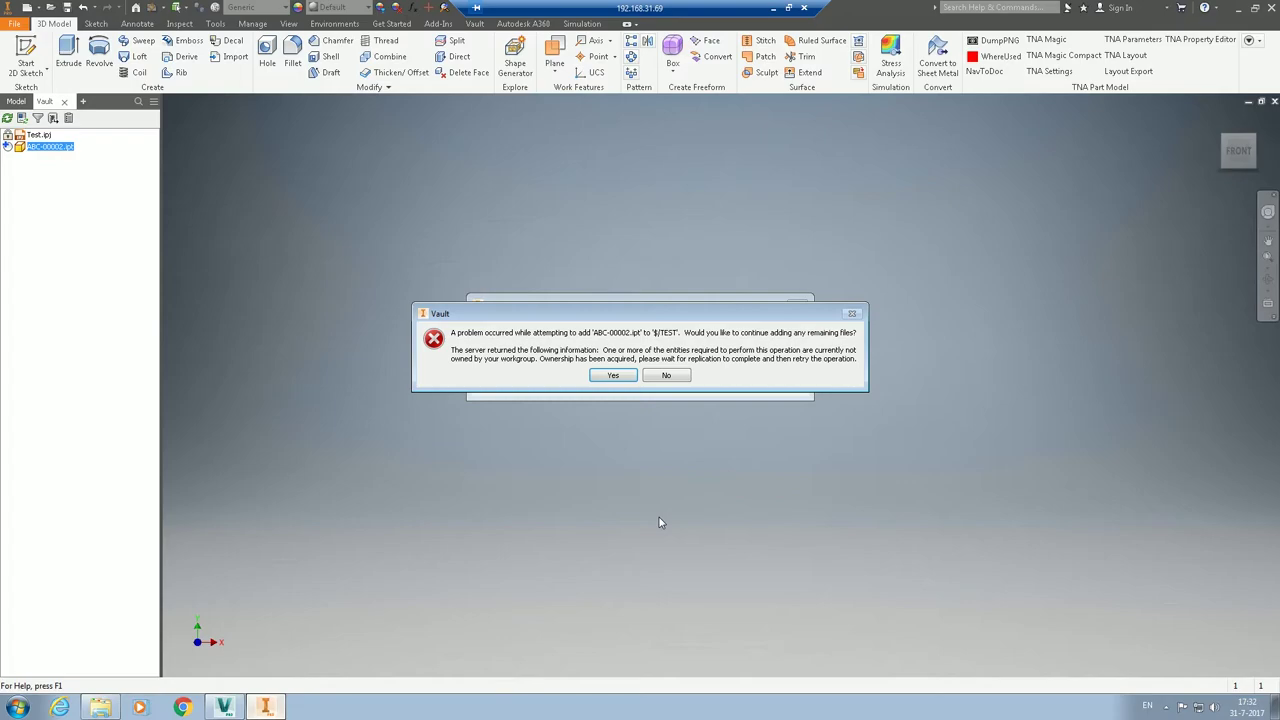
left_click(613, 375)
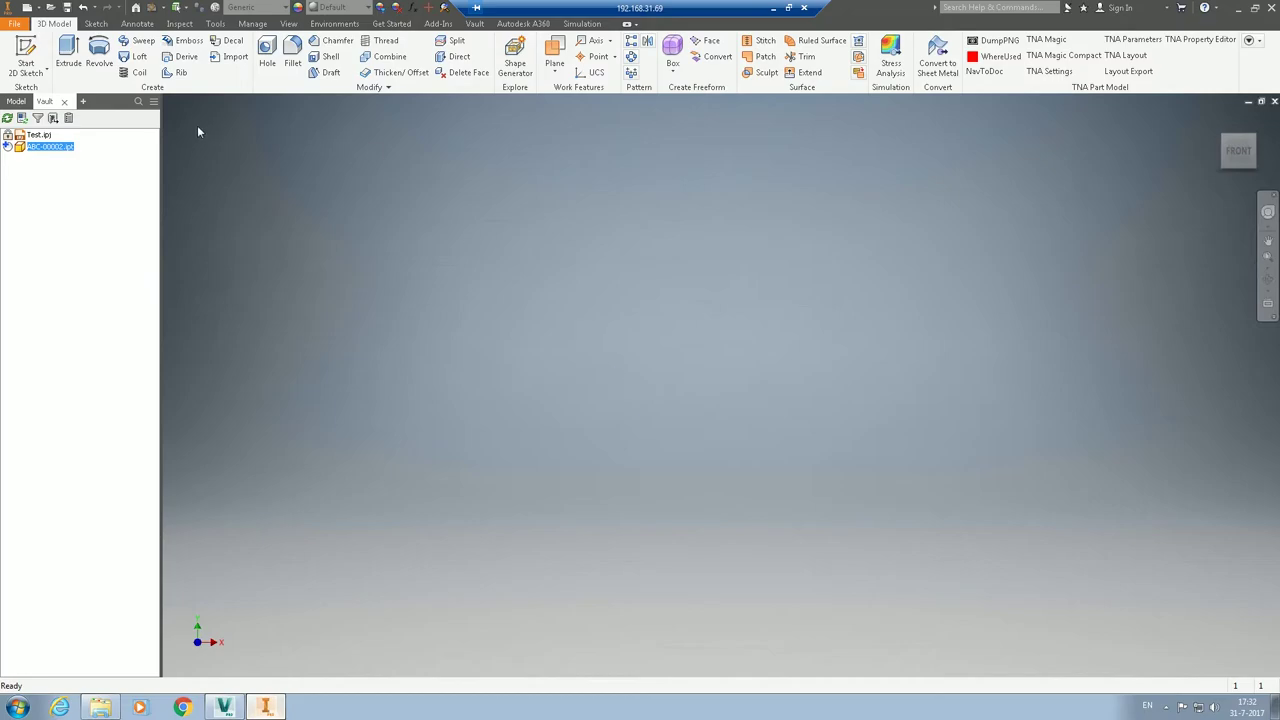
Retry the remote check-in of ABC-00002.ipt to $/TEST
right_click(46, 150)
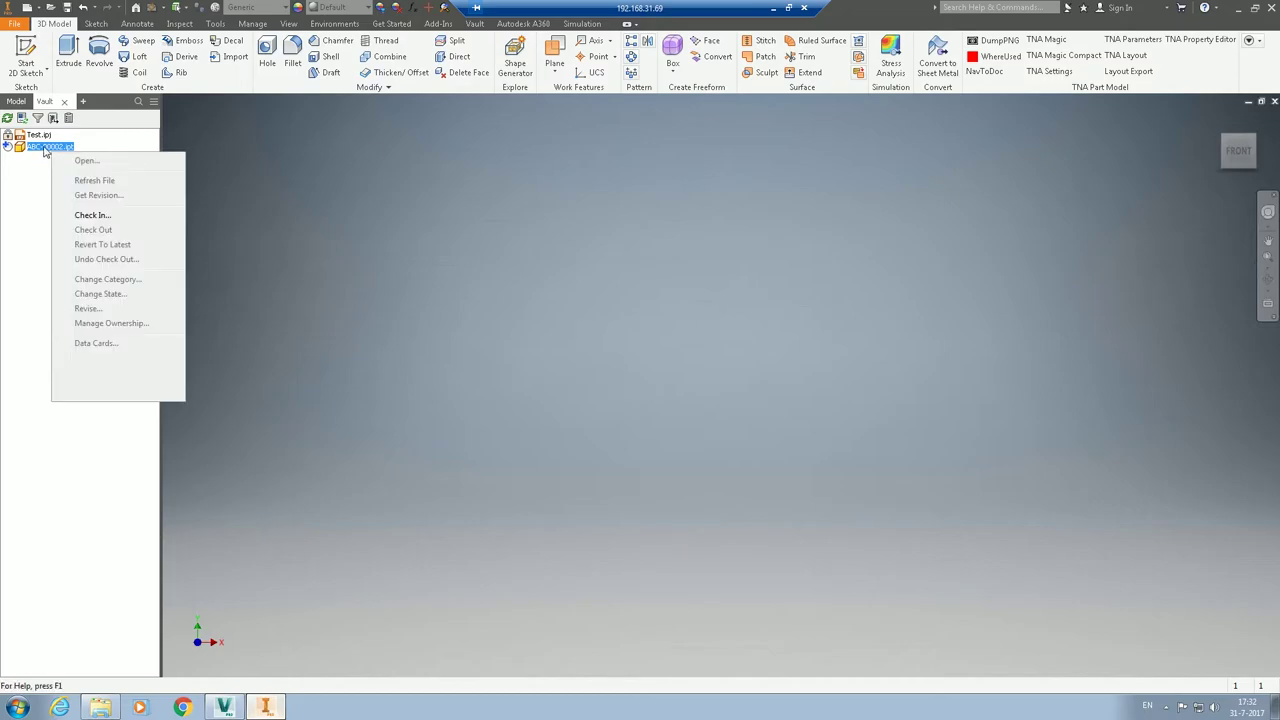
left_click(95, 217)
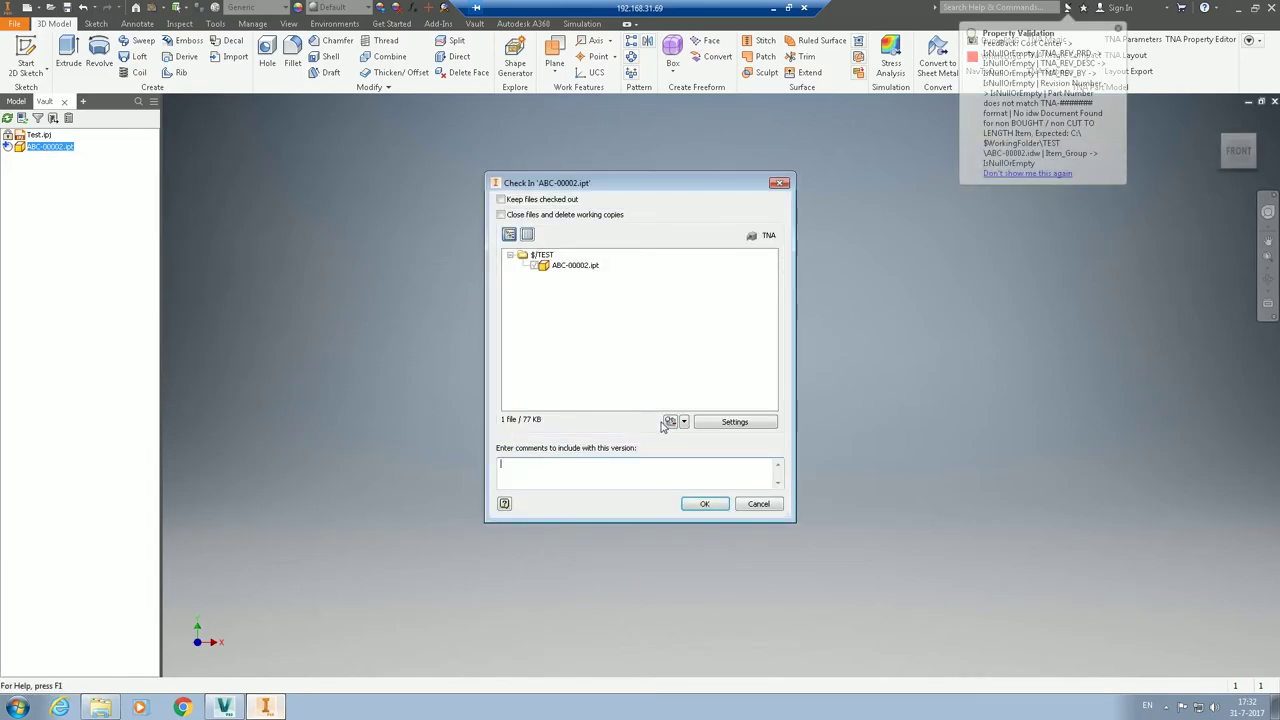
left_click(704, 503)
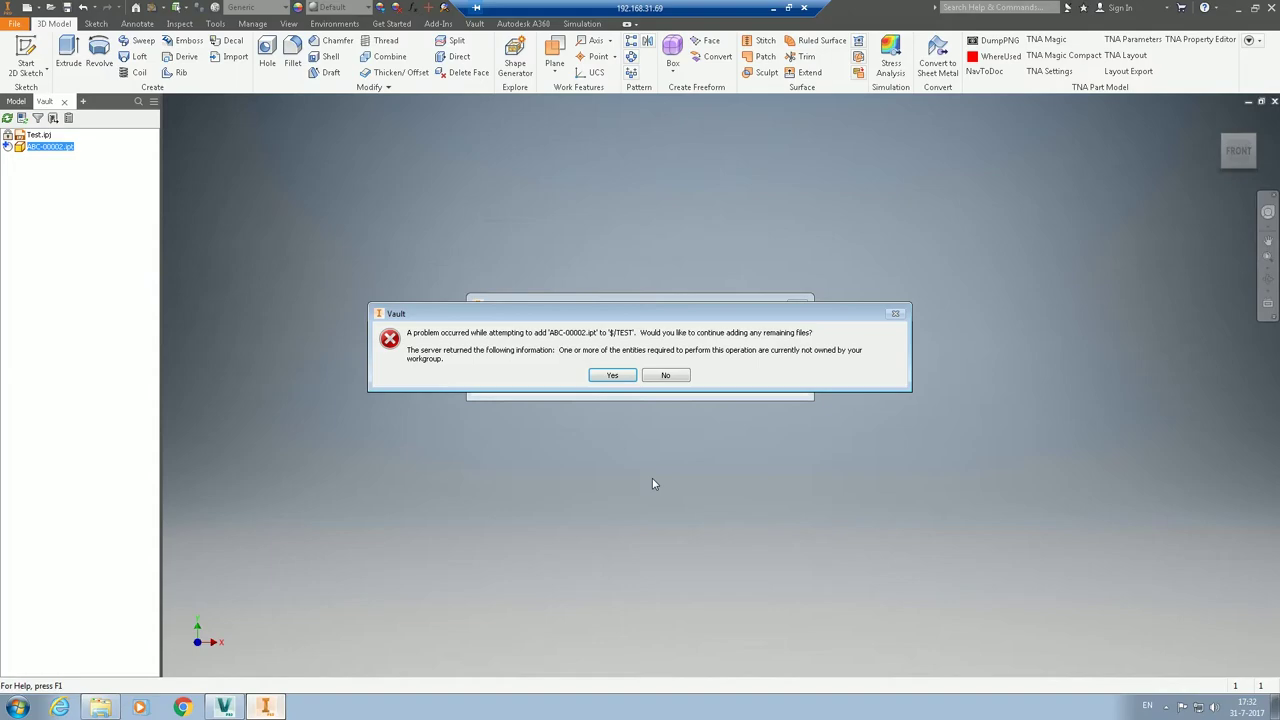
left_click(631, 376)
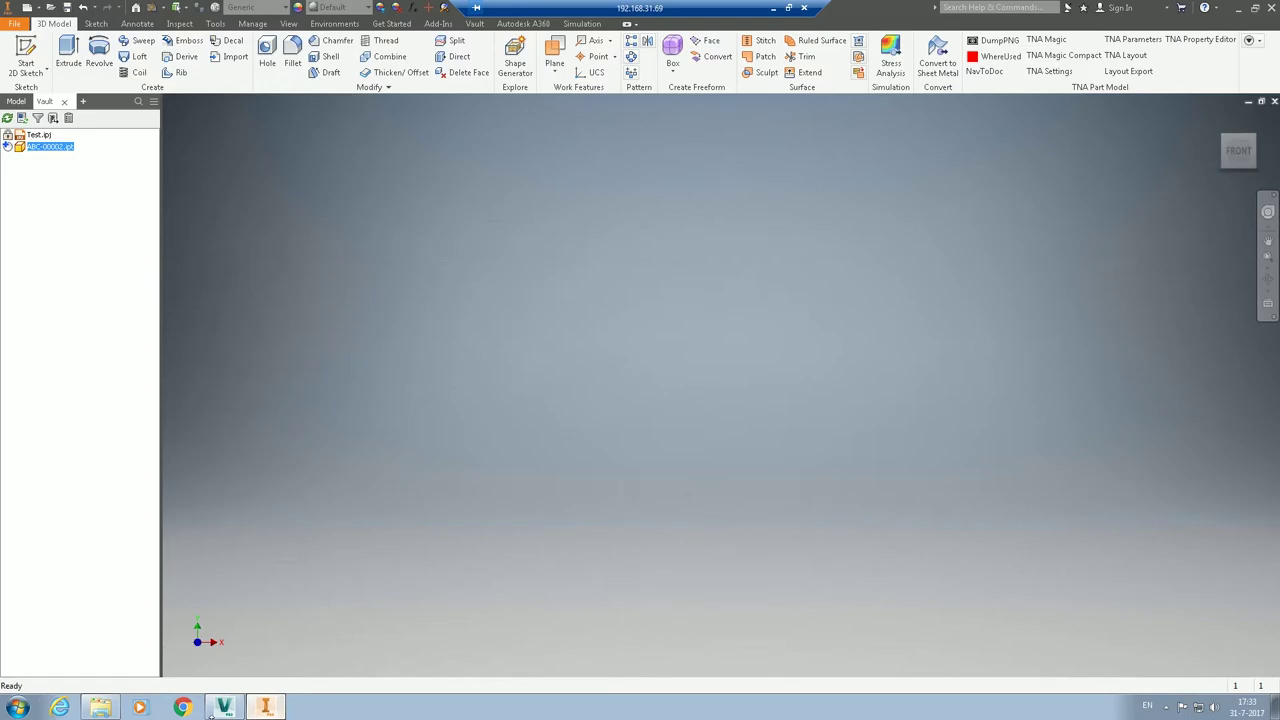
Refresh the TEST folder in the remote Vault client, then return to Inventor and inspect the part's vault status
left_click(224, 707)
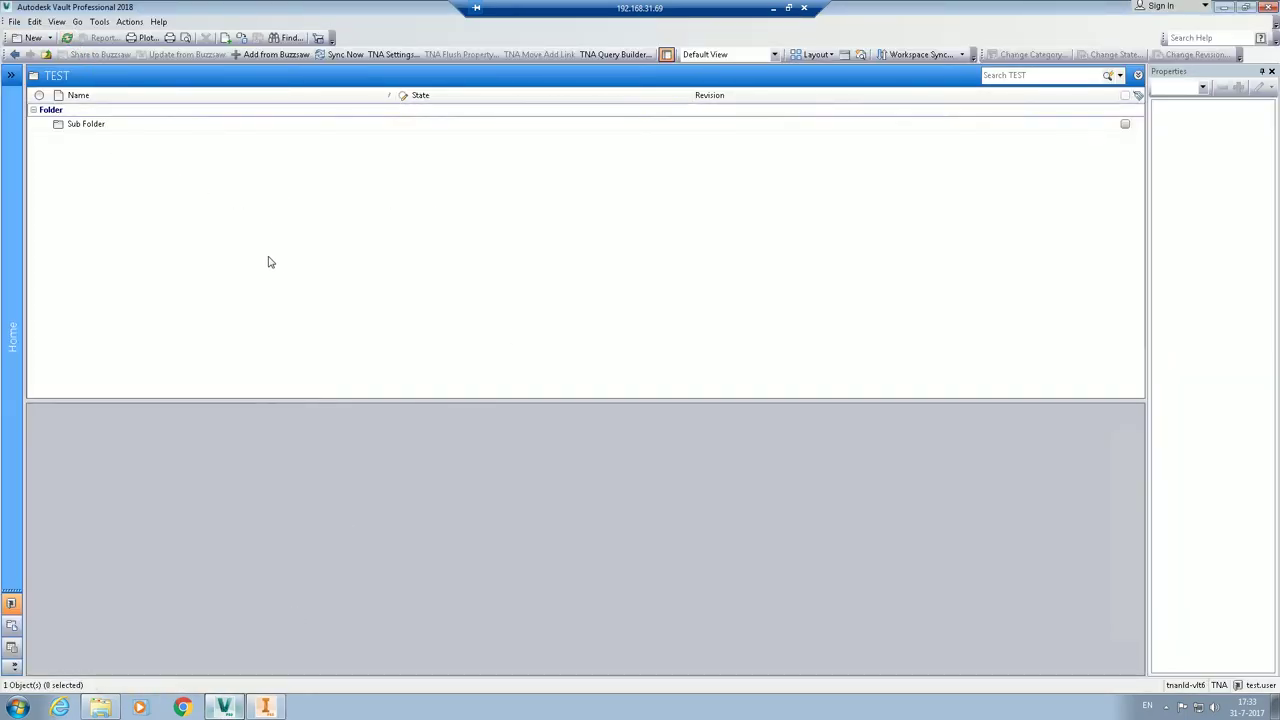
left_click(67, 38)
left_click(1224, 8)
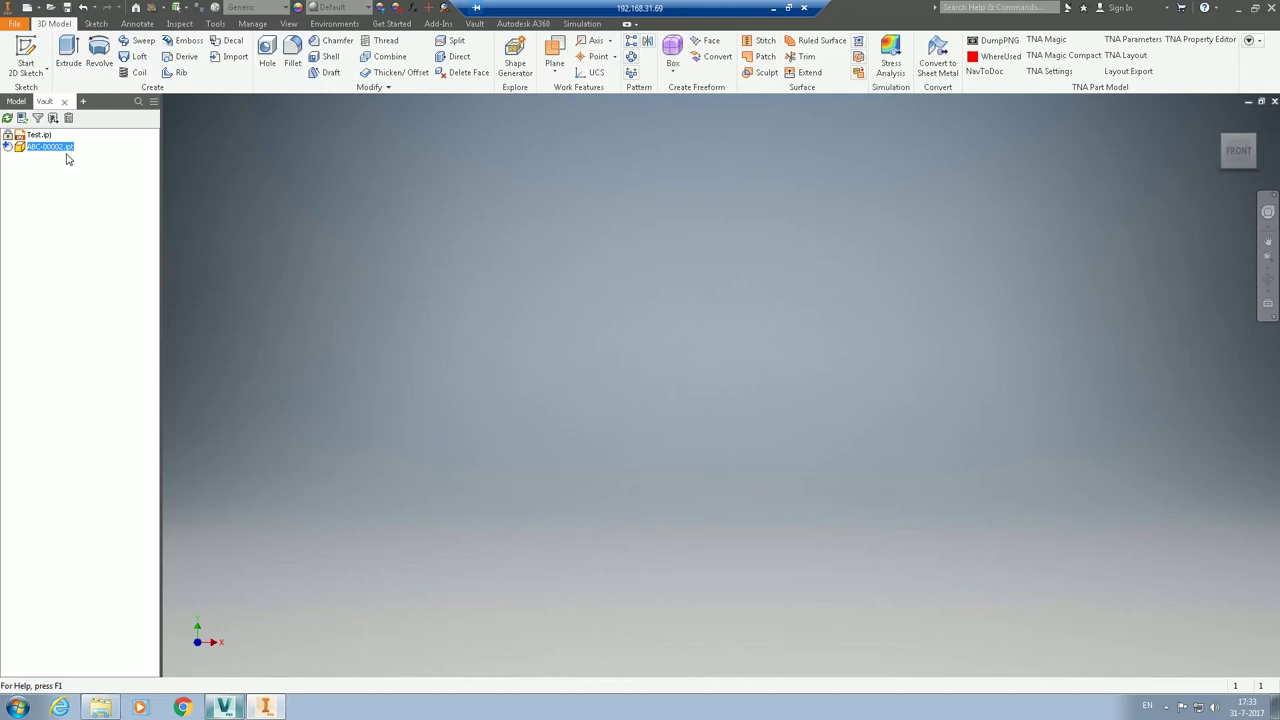
mouse_move(22, 158)
mouse_move(64, 155)
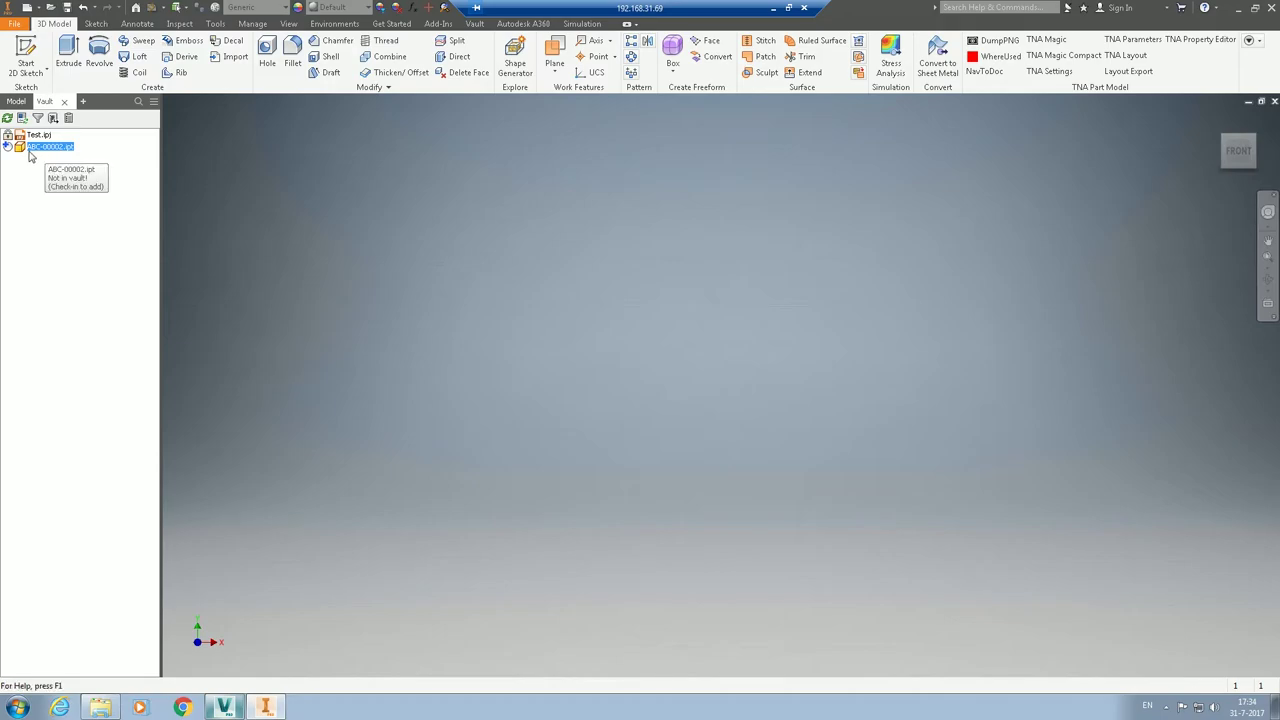
Sketch a freehand rectangle around the origin on the front plane of the remote part and finish the sketch
left_click(26, 58)
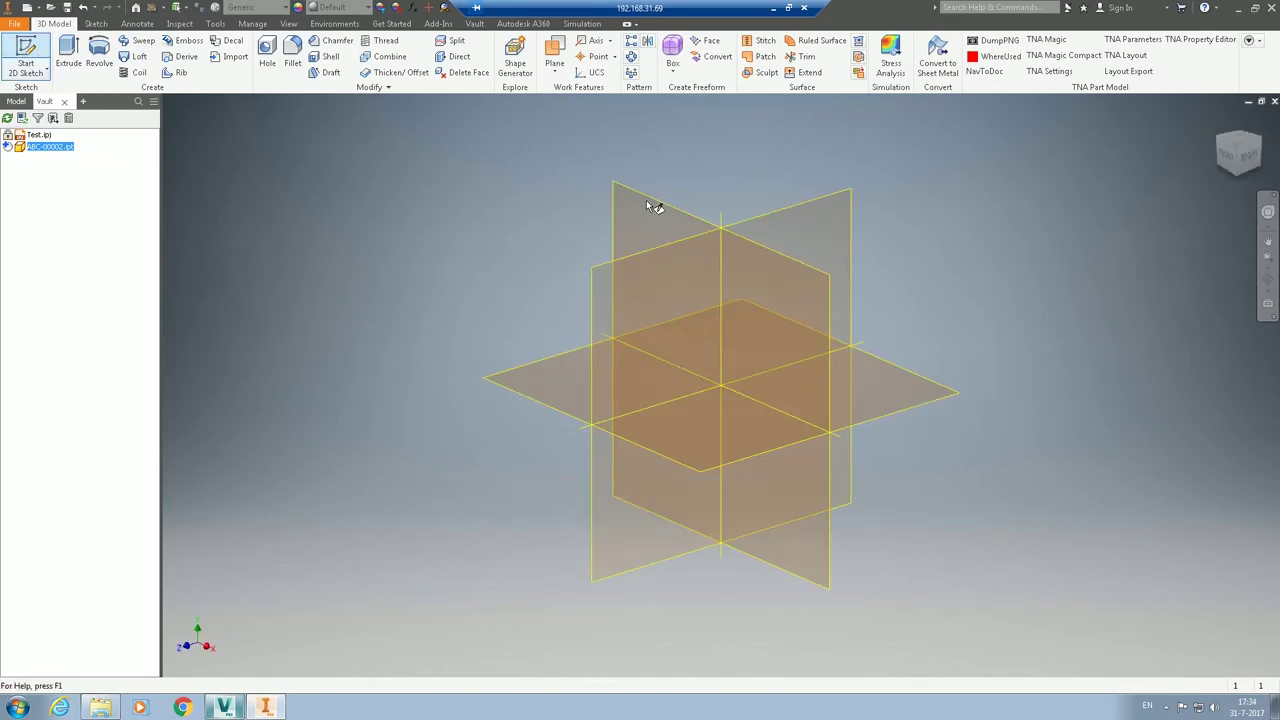
left_click(670, 246)
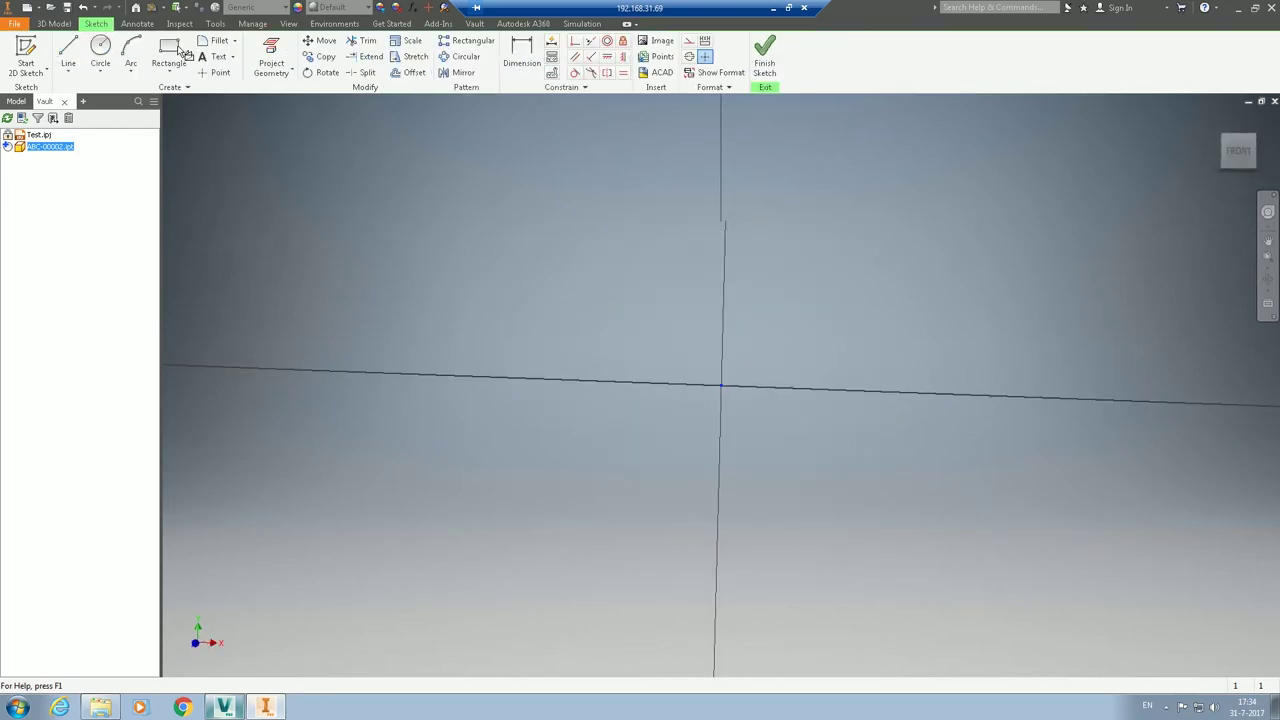
left_click(174, 58)
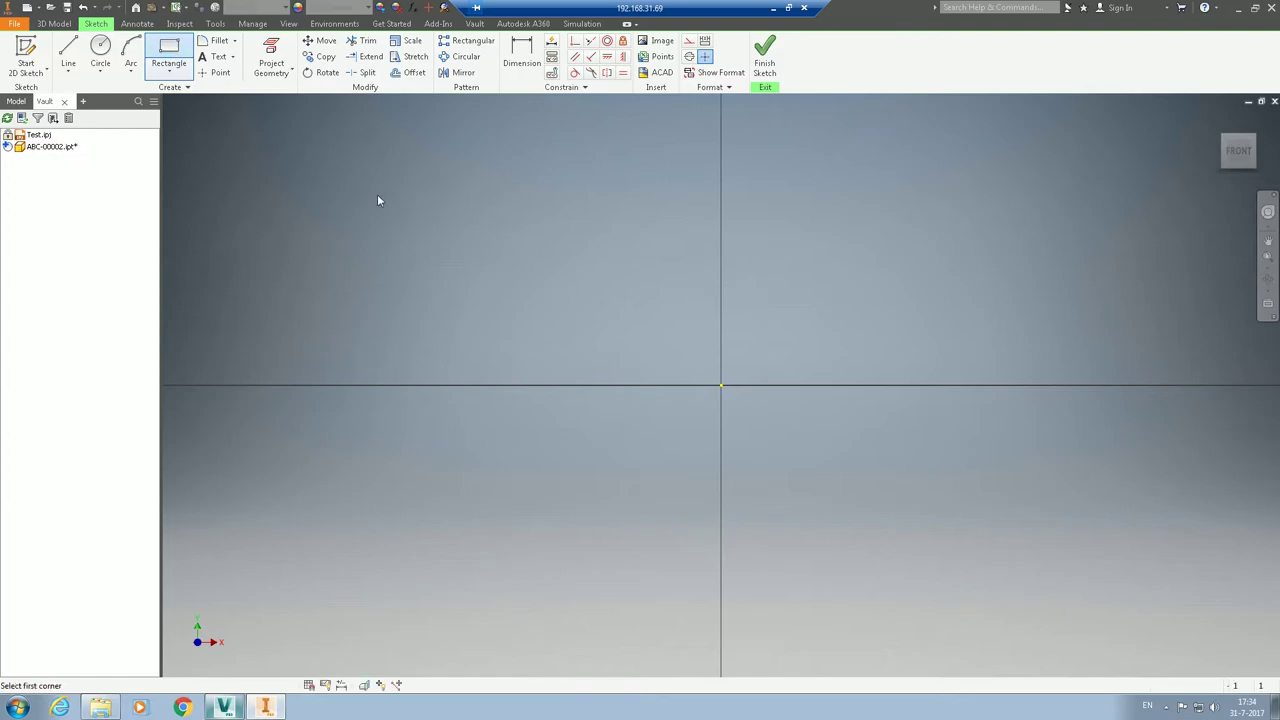
left_click(459, 188)
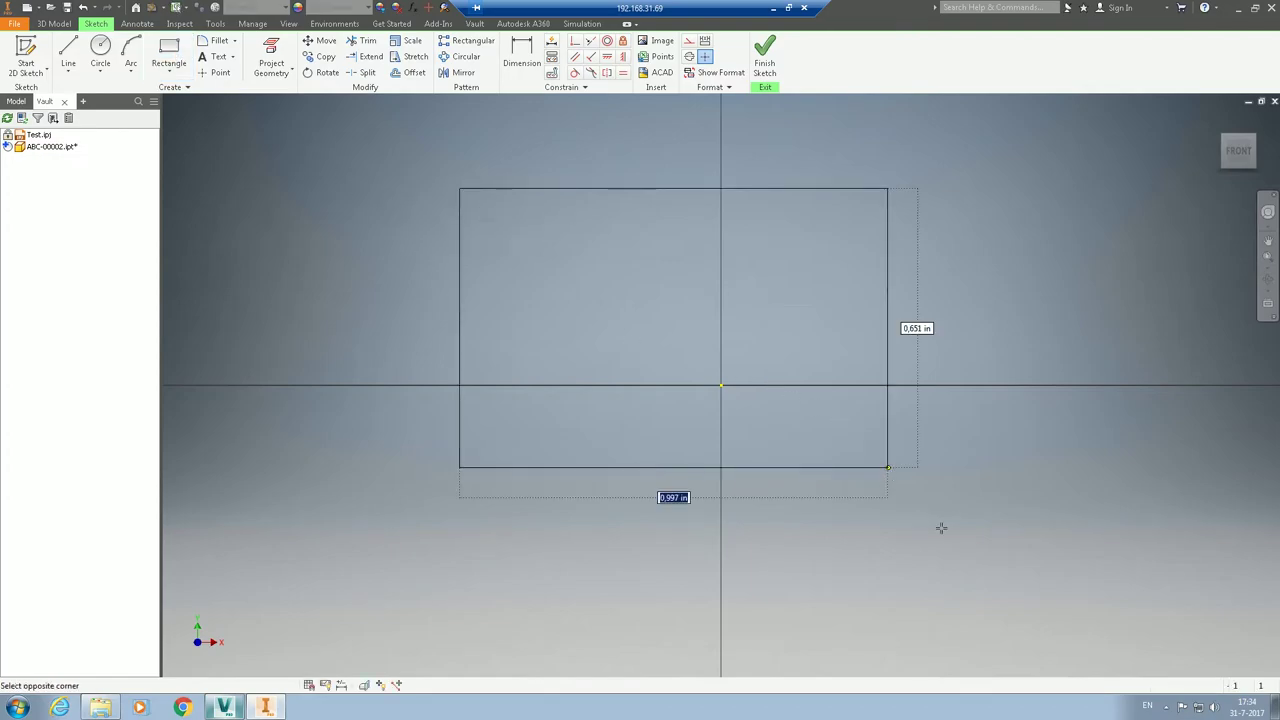
key("Return")
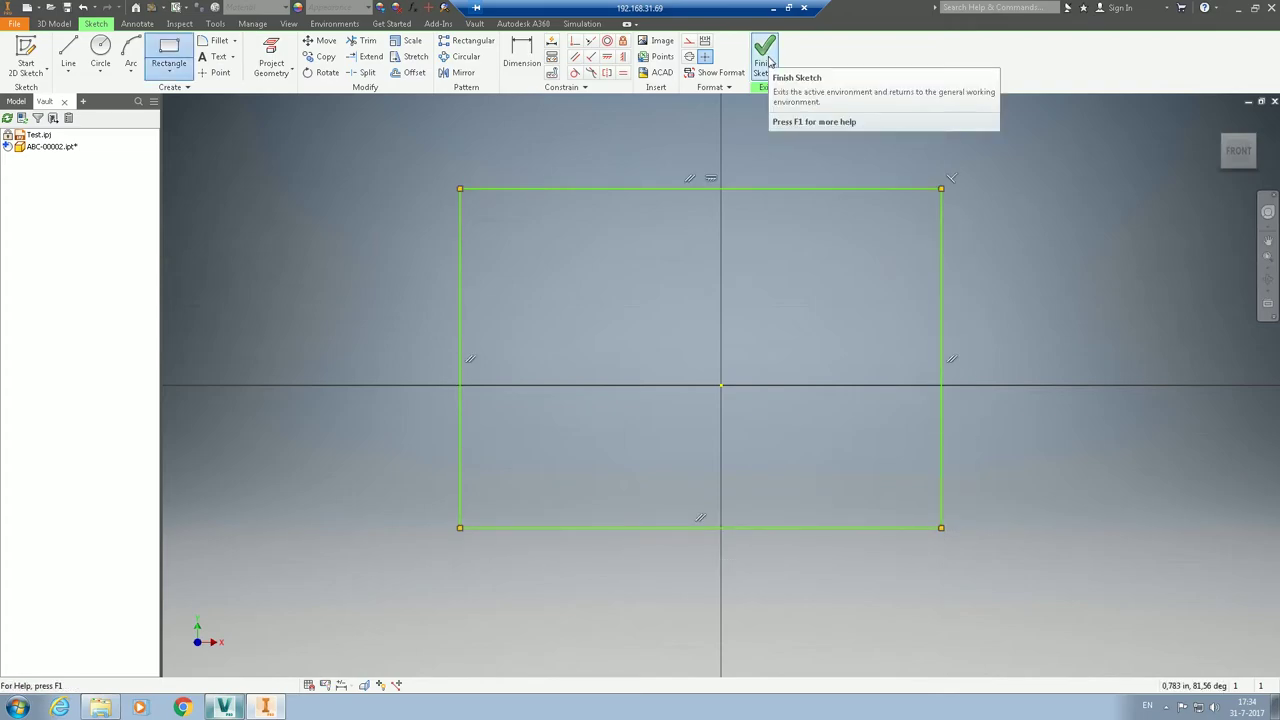
left_click(766, 60)
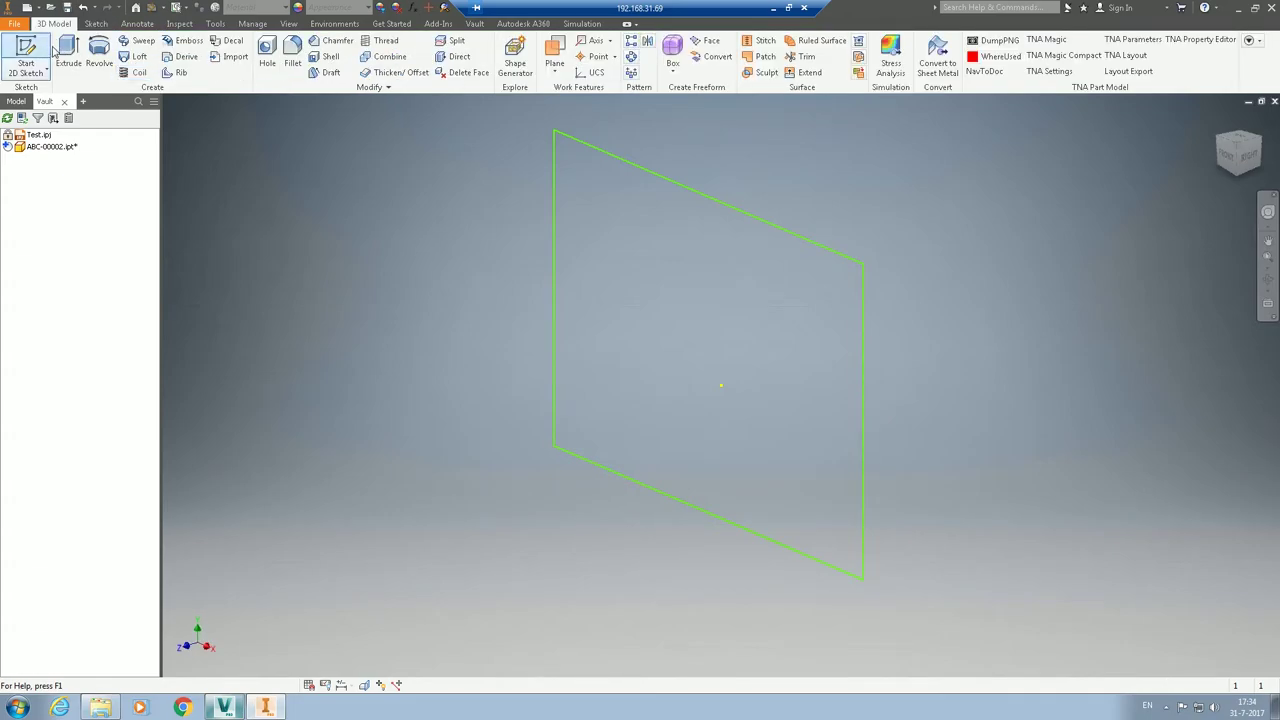
Extrude the rectangle into a solid block and save the remote part
left_click(68, 55)
left_click(307, 259)
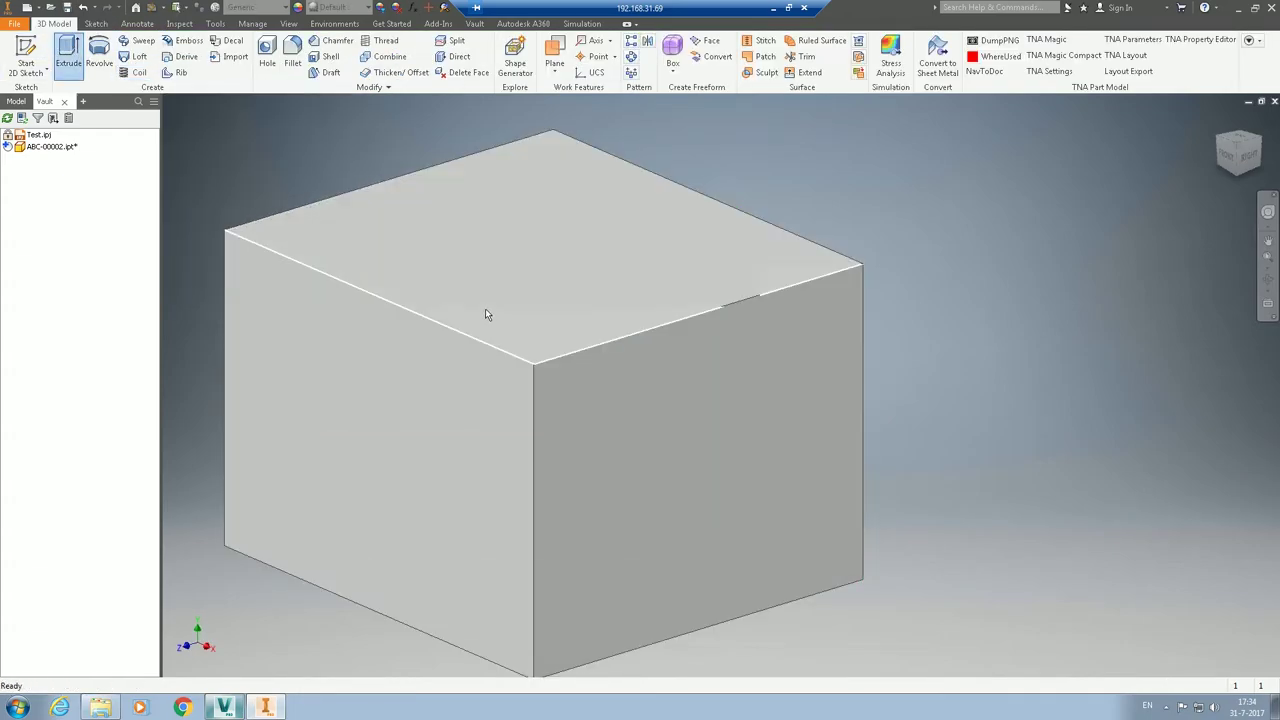
scroll(483, 308, "down", 2)
left_click(67, 7)
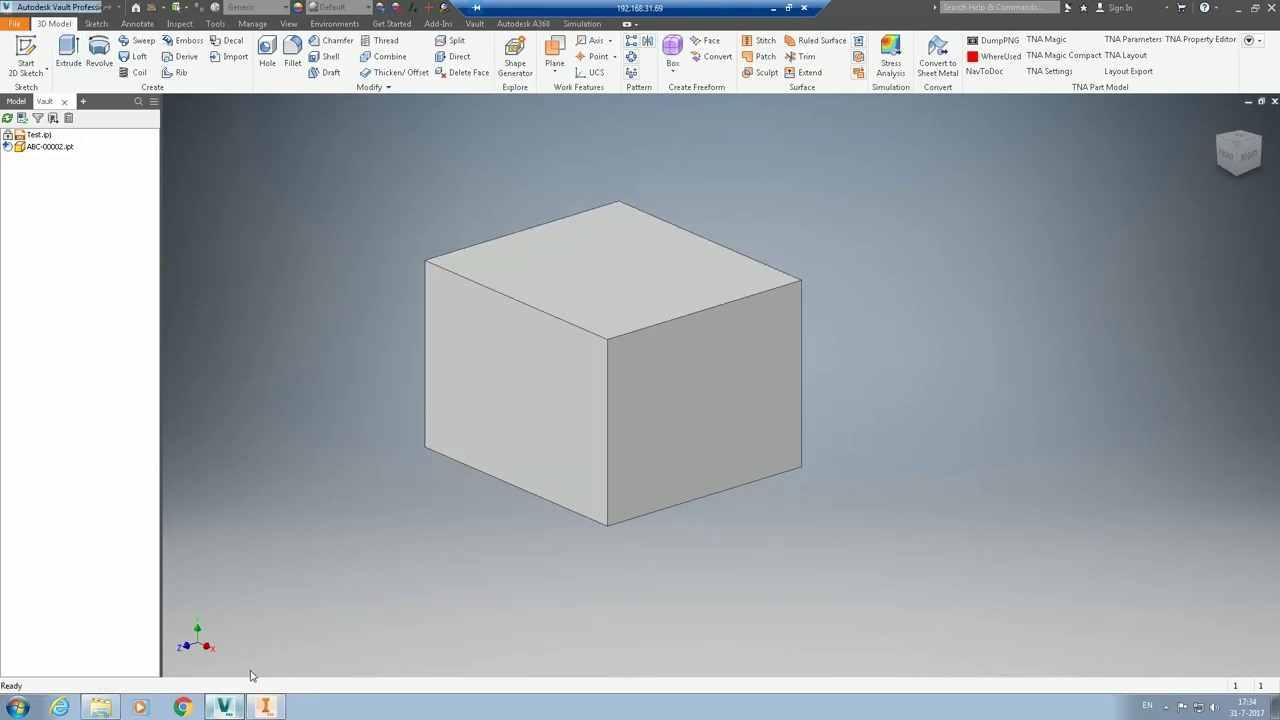
Refresh the TEST folder in the remote Vault client and examine the version history of ABC-00002.ipt
left_click(225, 707)
left_click(67, 37)
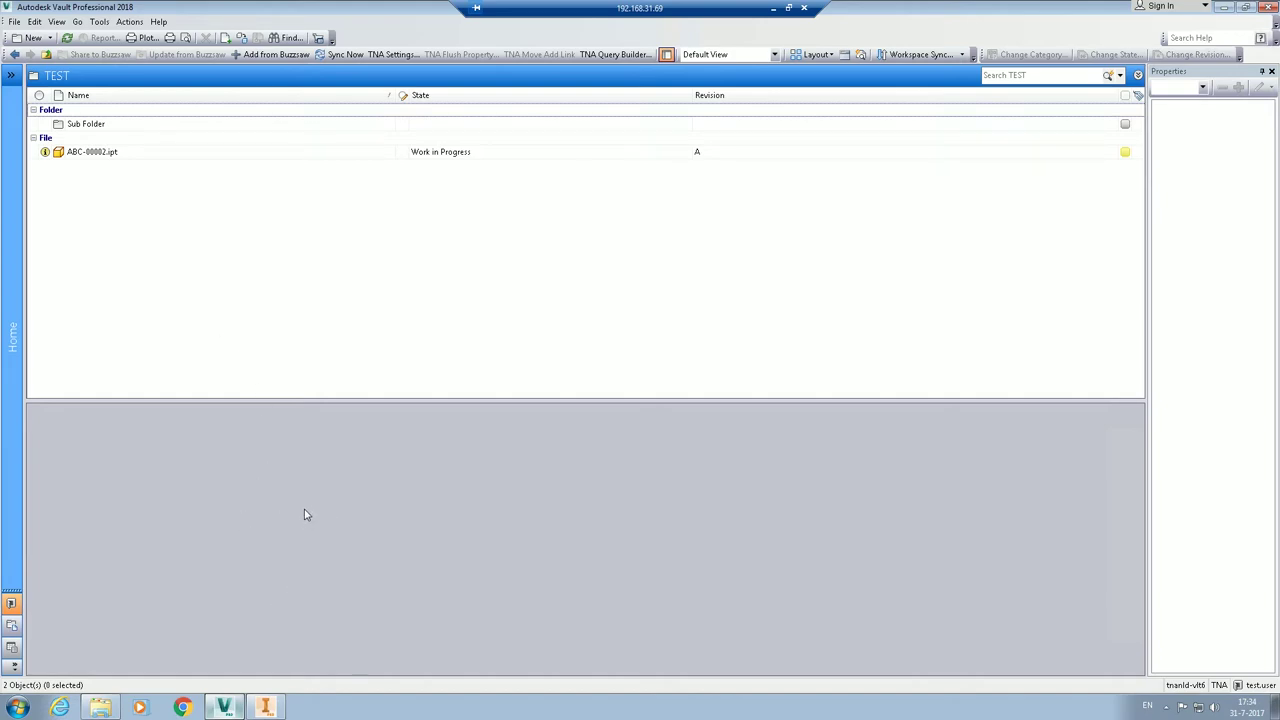
left_click(91, 153)
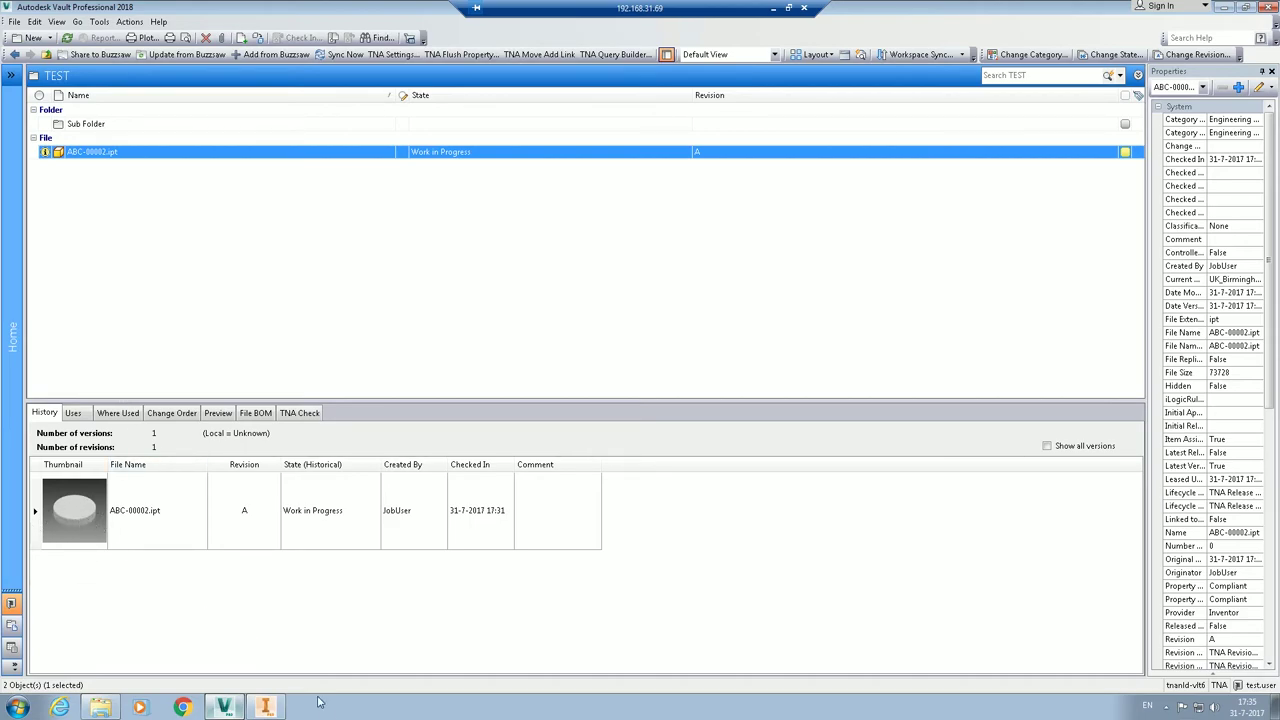
Return to the remote Inventor part, review its available Vault operations and refresh ABC-00002.ipt from the vault
left_click(265, 707)
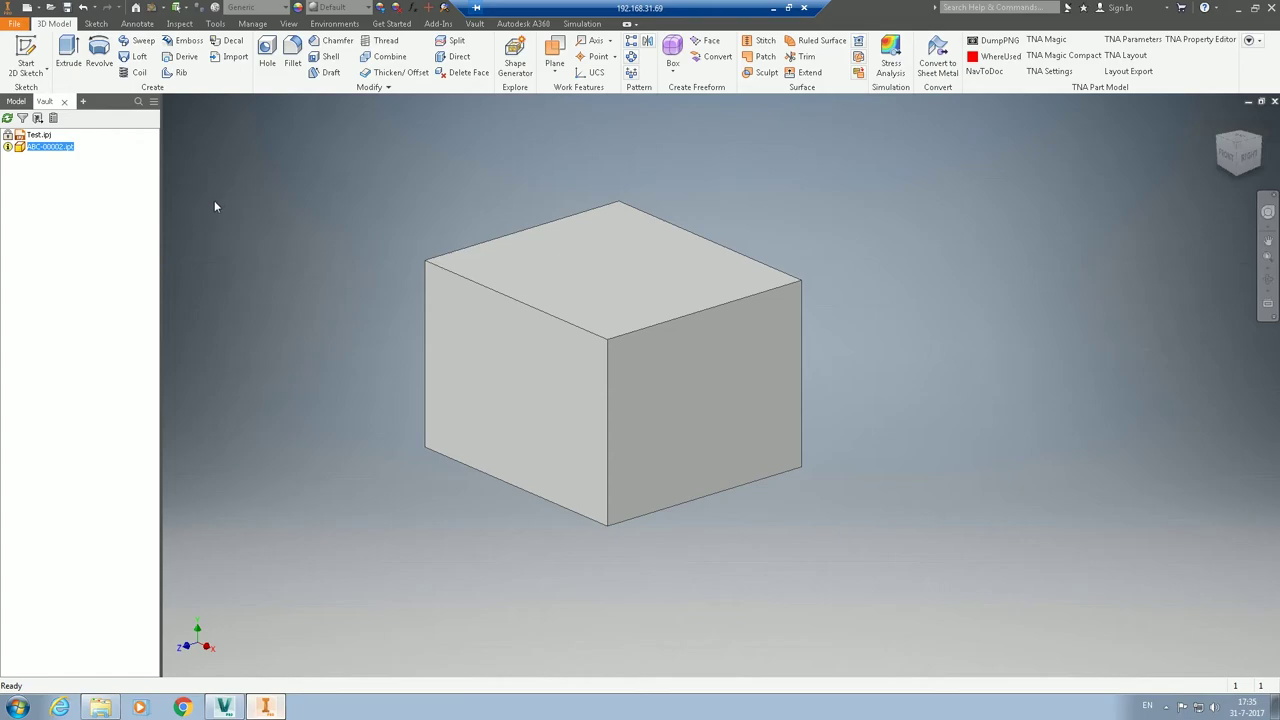
right_click(50, 147)
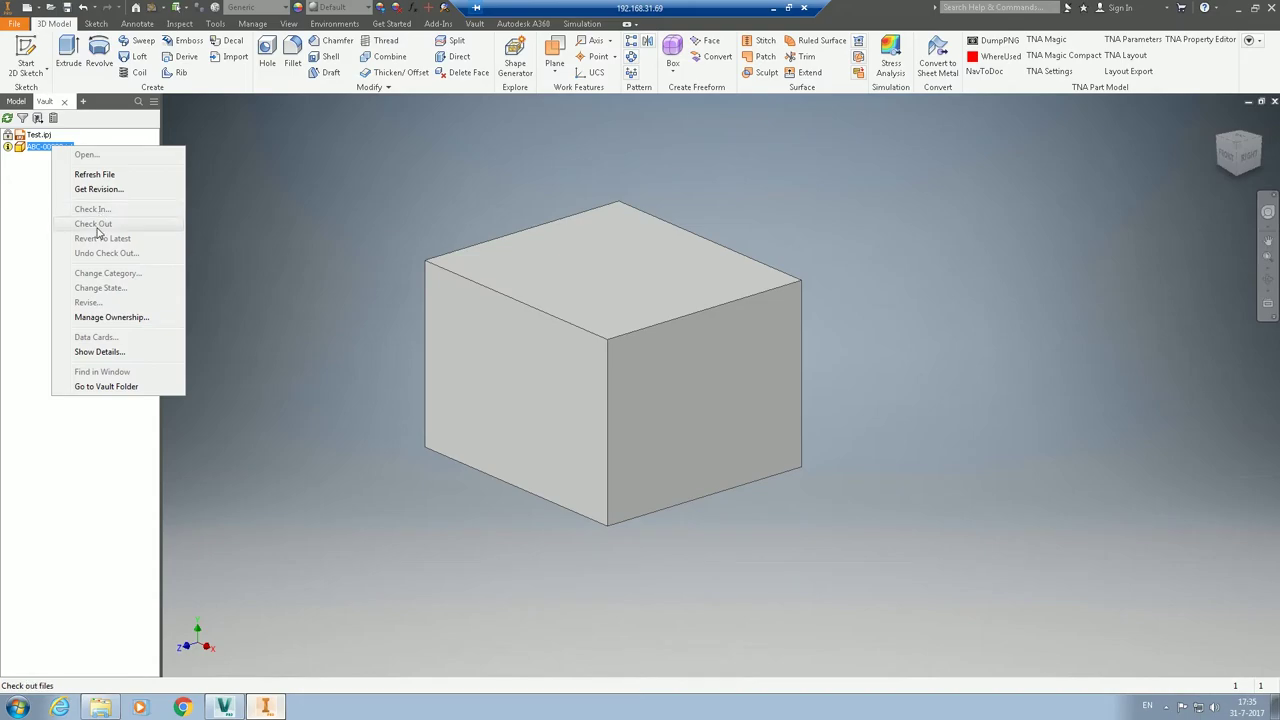
left_click(42, 216)
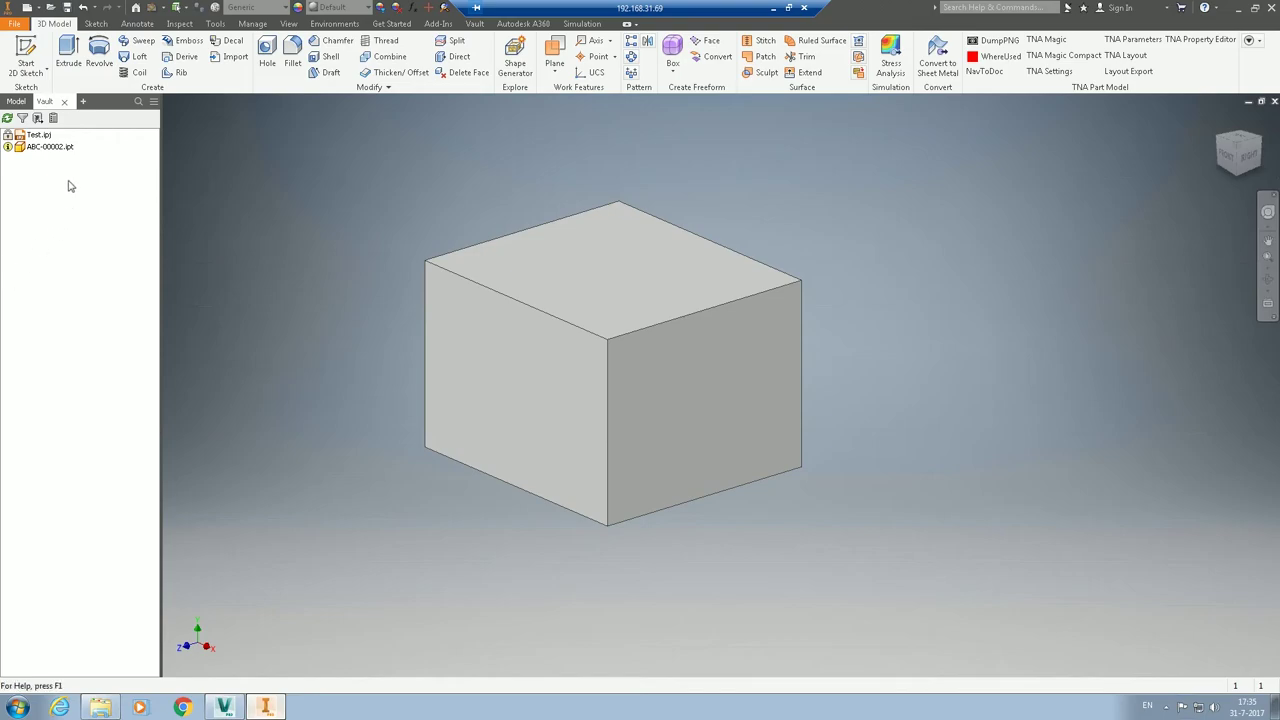
right_click(52, 149)
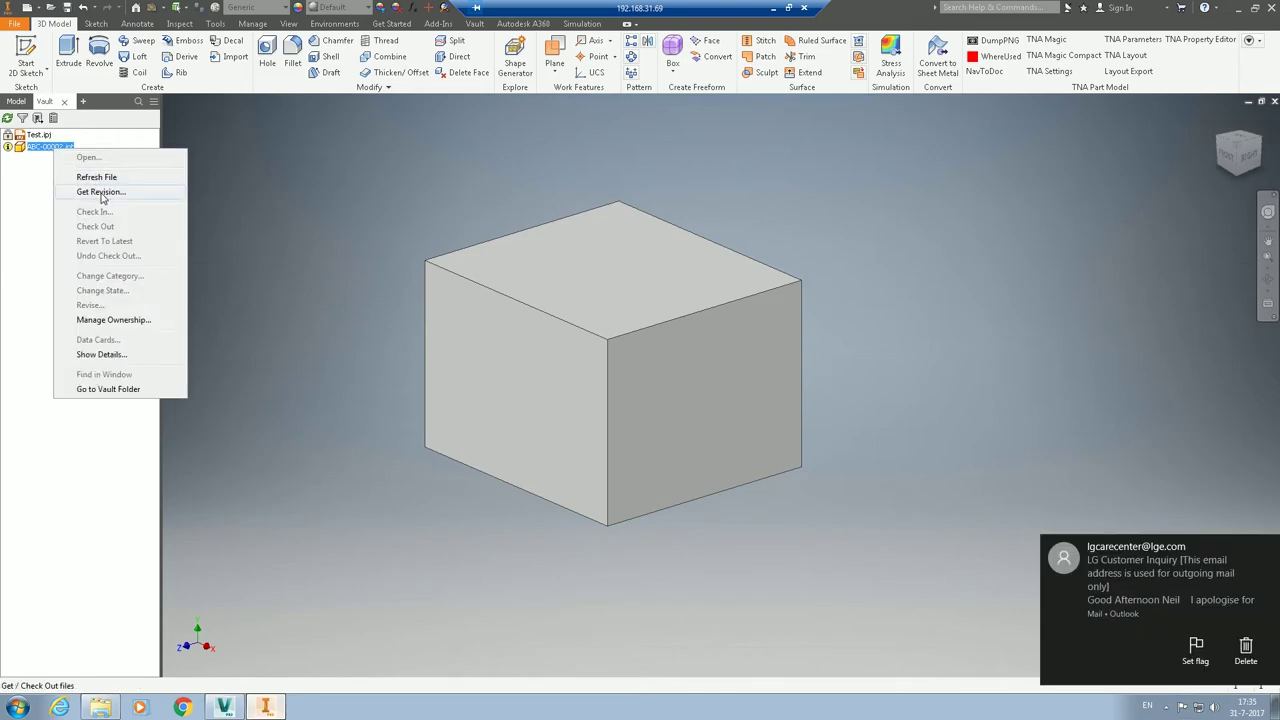
left_click(101, 182)
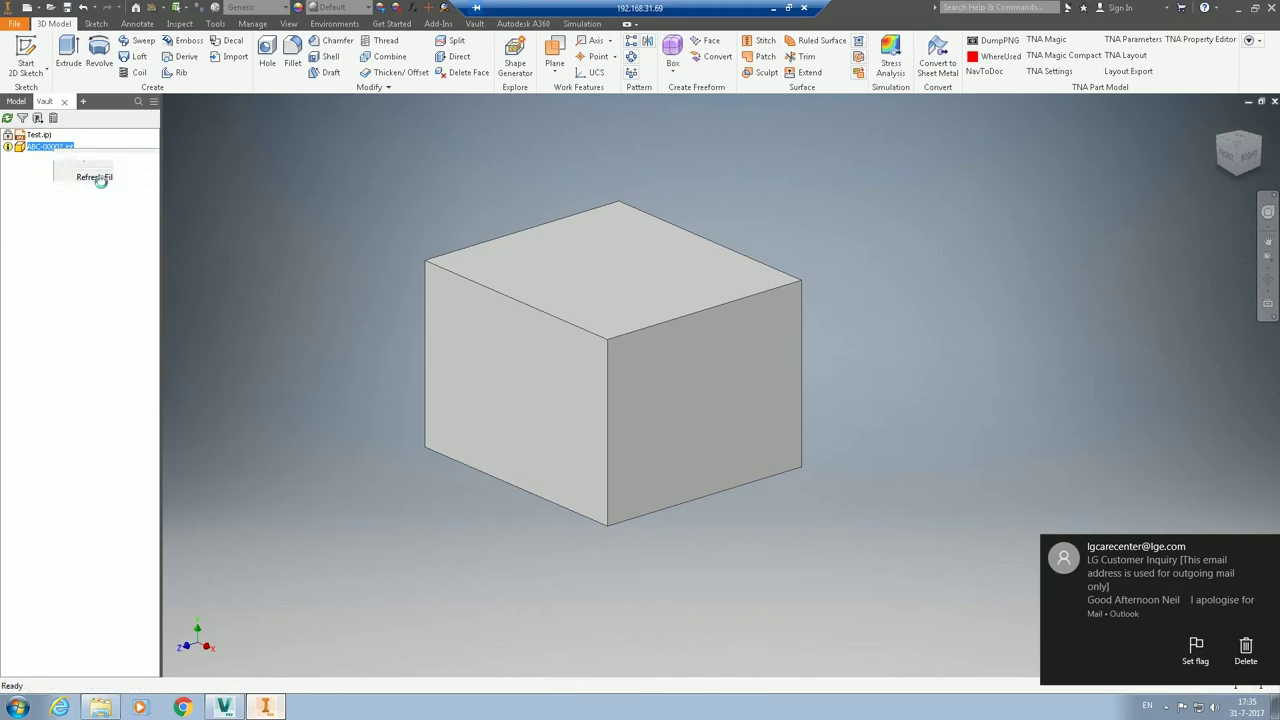
left_click(272, 121)
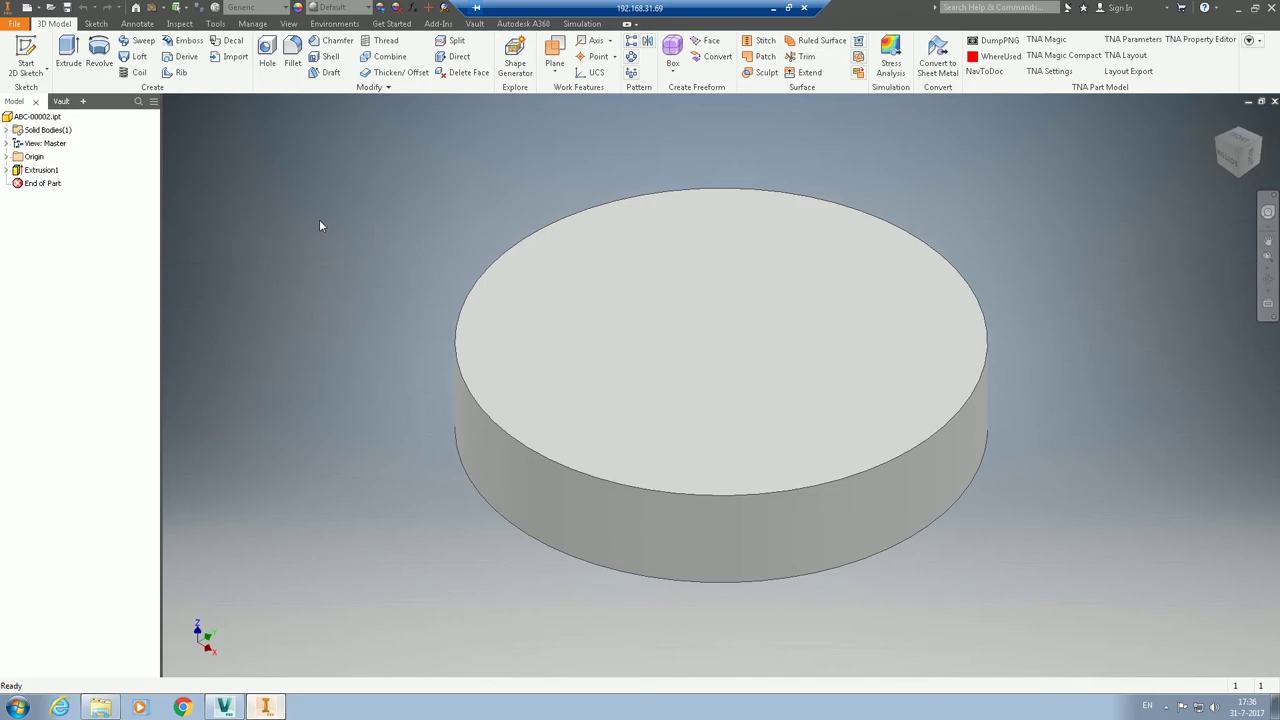
In the remote Vault client, review the Vault Settings file options for unique file names, then return to the TEST folder
left_click(224, 707)
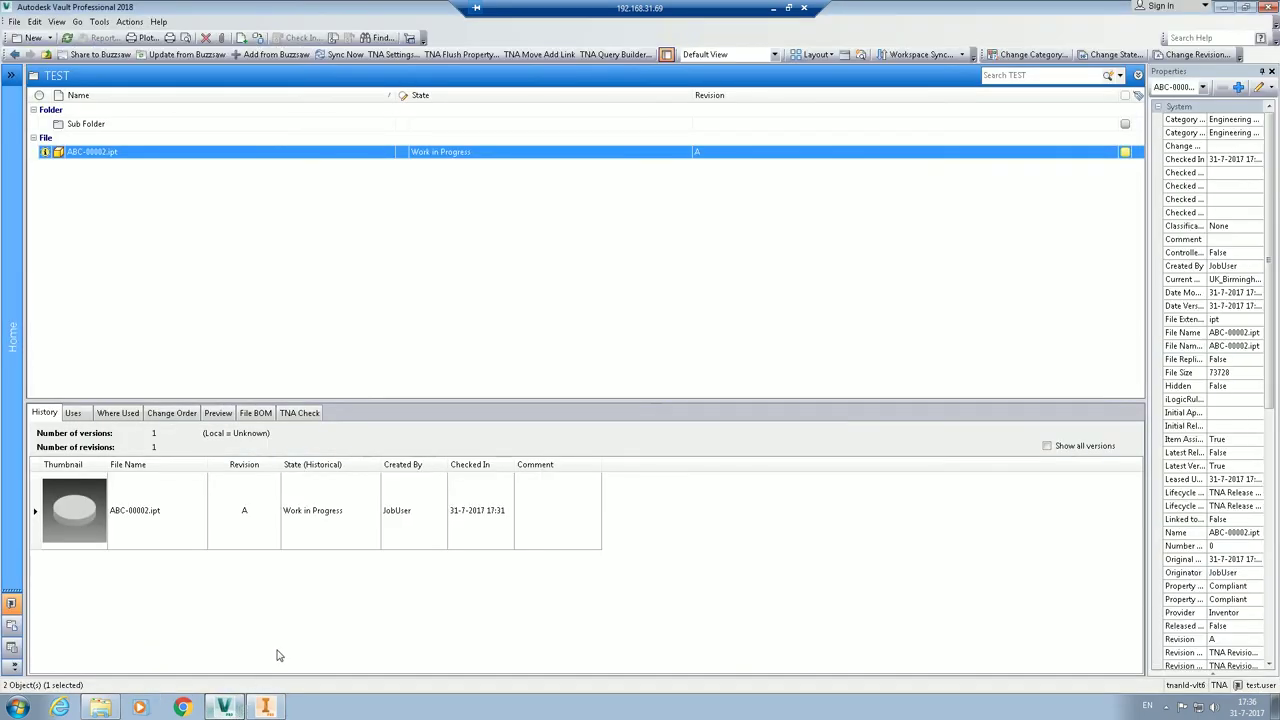
left_click(99, 21)
mouse_move(224, 138)
left_click(270, 135)
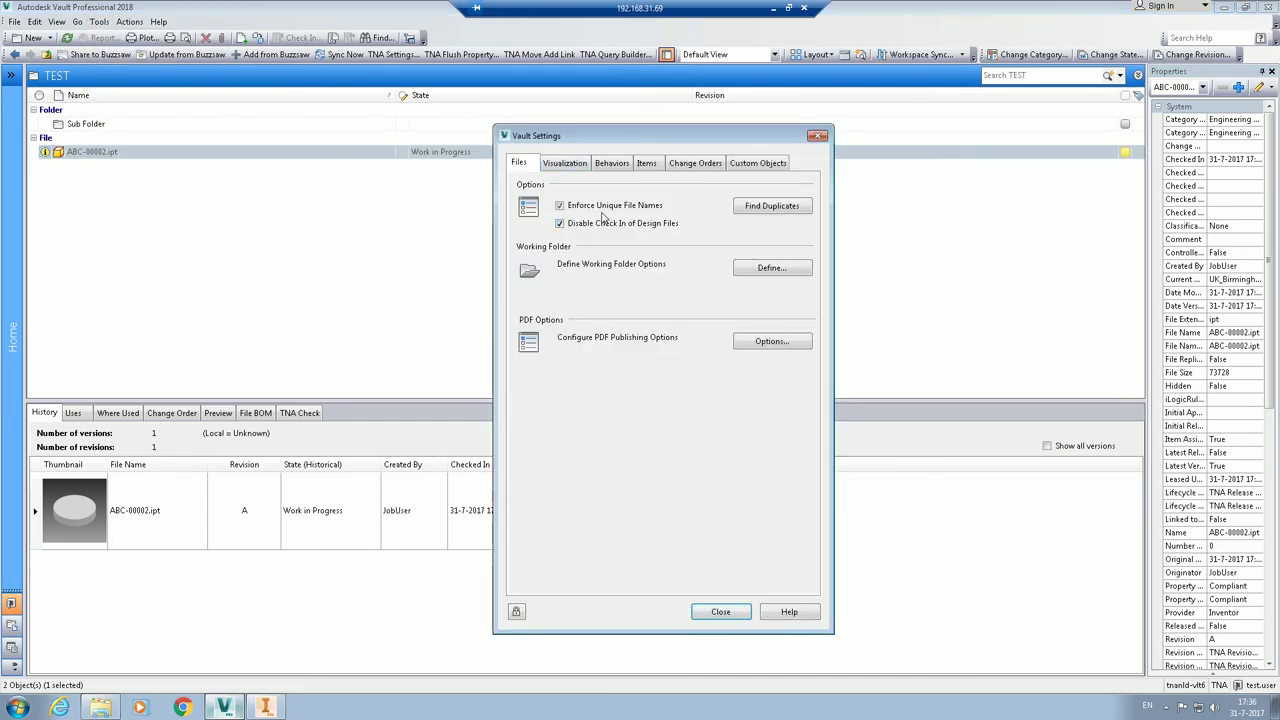
left_click(817, 138)
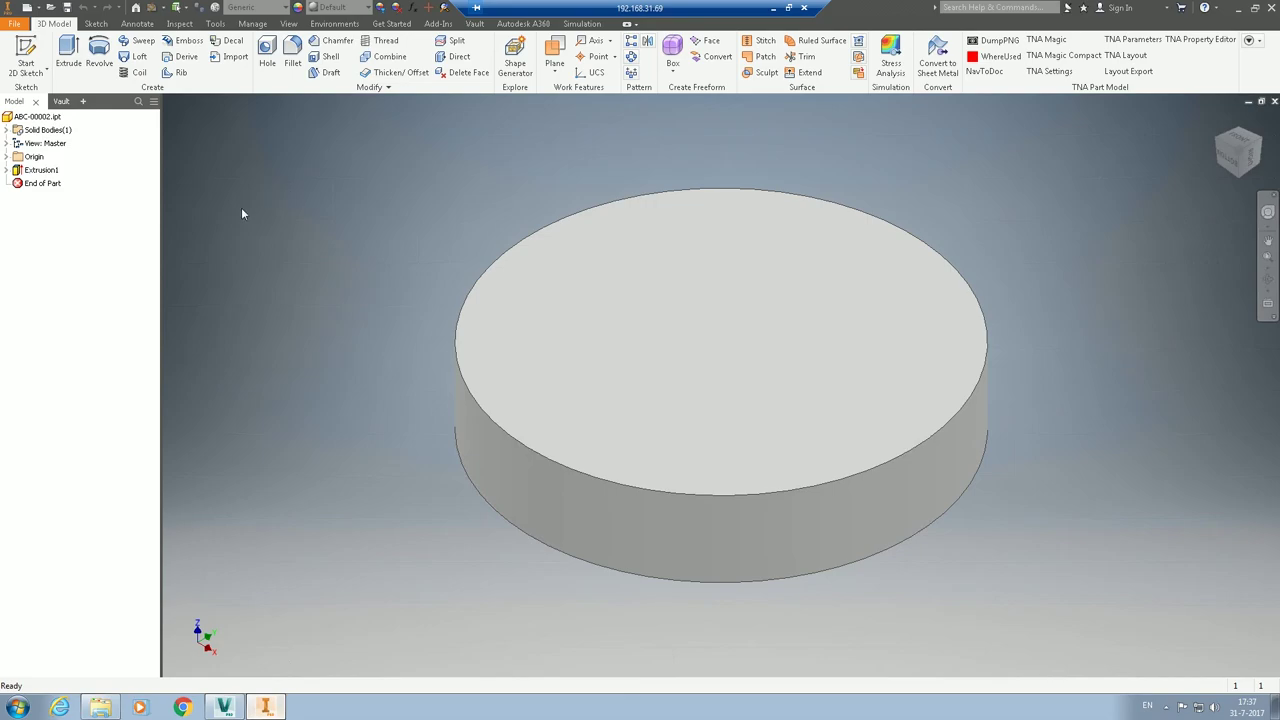
left_click(224, 707)
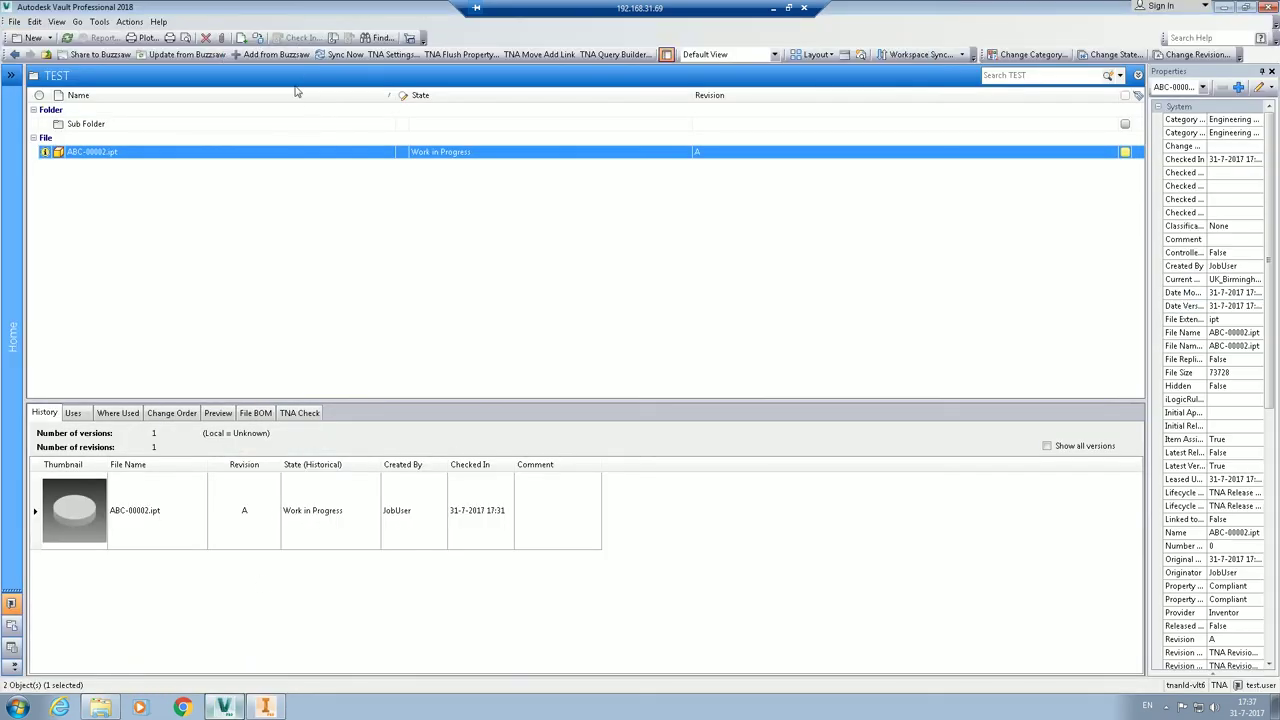